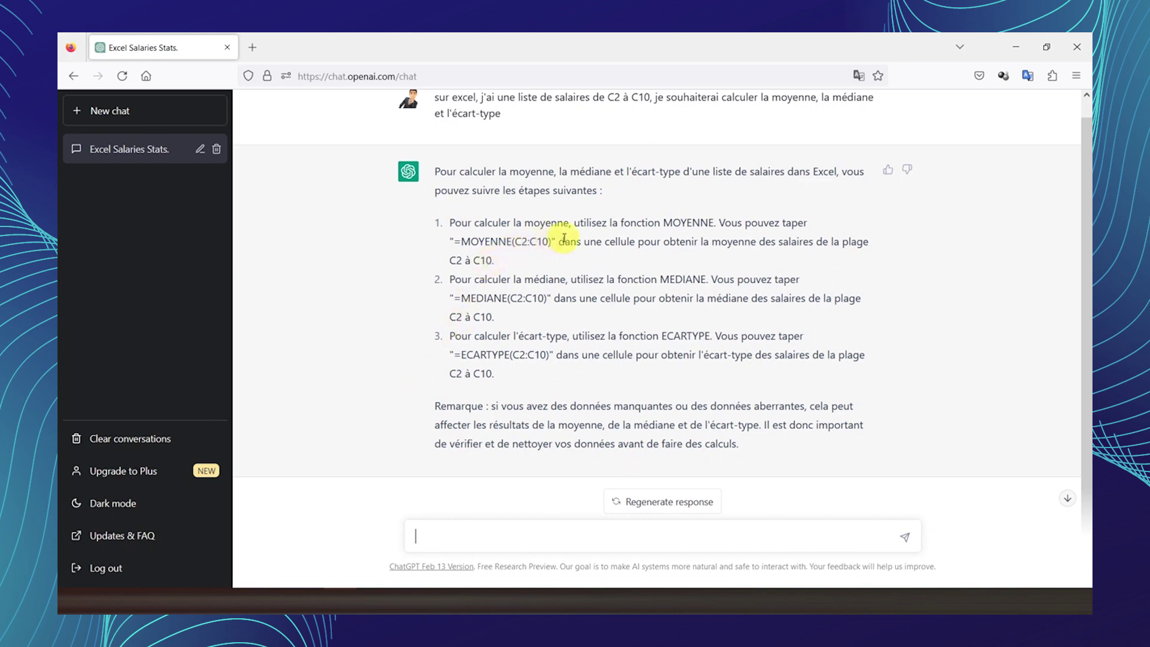
- Copy the formula =MOYENNE(C2:C10) from the ChatGPT answer into cell F2 of the Excel salary sheet
left_click_drag(551, 243, 456, 239)
key("ctrl+c")
left_click(415, 601)
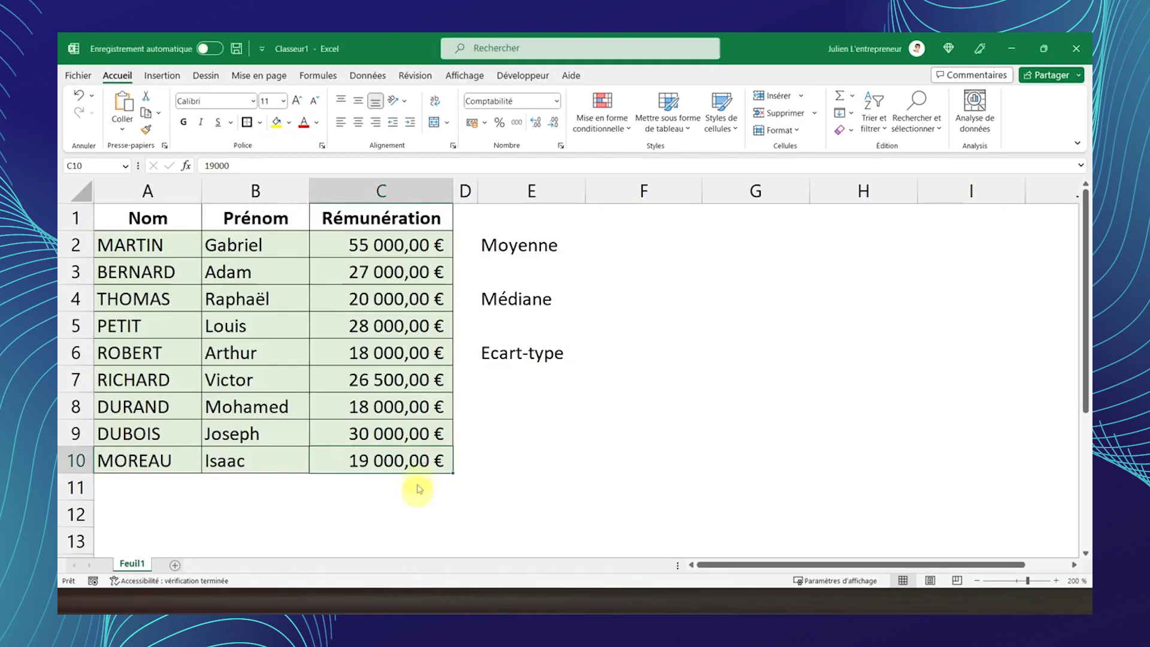
left_click(614, 240)
key("ctrl+v")
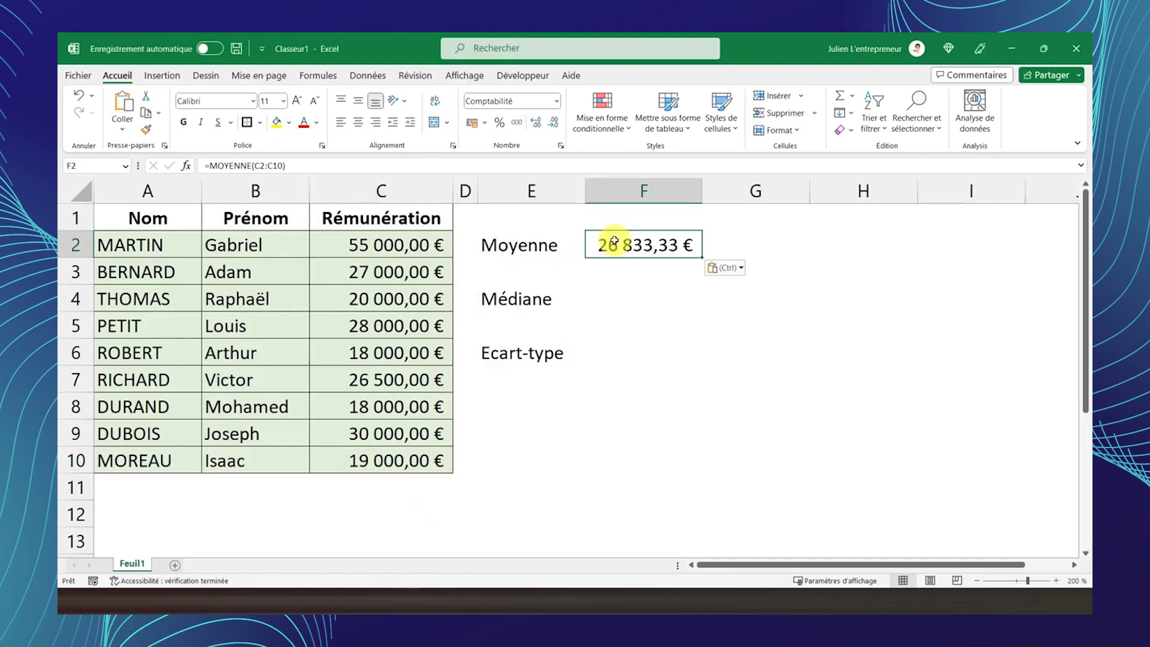
- Copy the formula =MEDIANE(C2:C10) from the ChatGPT answer into cell F4 beside Médiane in Excel
left_click(335, 596)
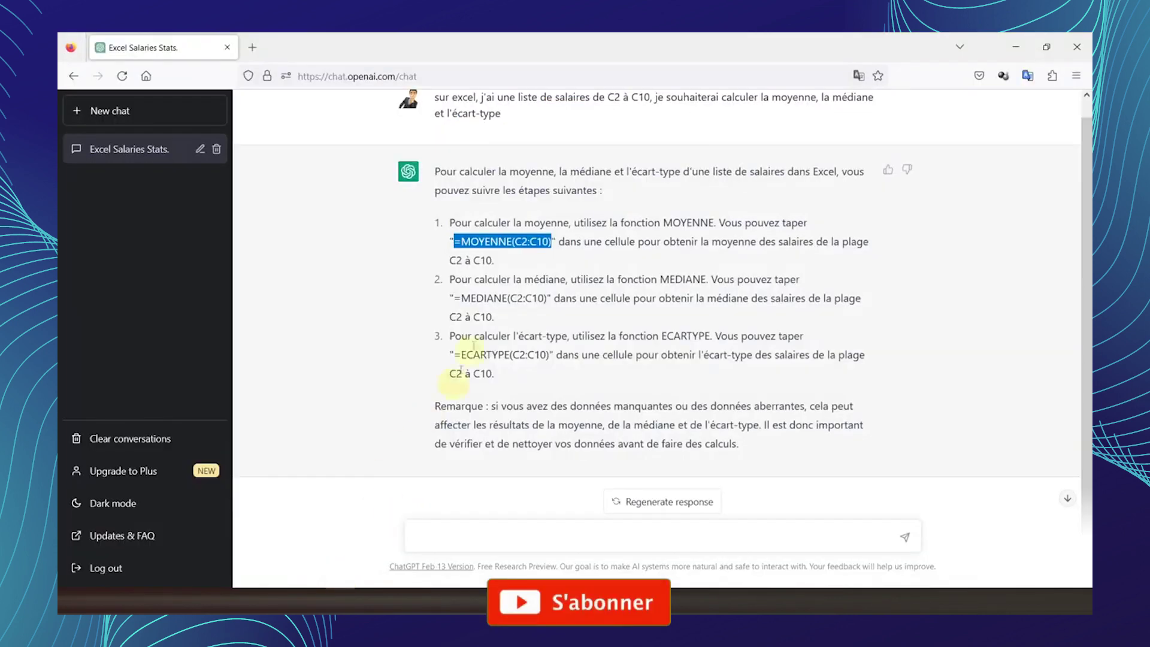
mouse_move(545, 297)
left_mouse_down()
mouse_move(488, 298)
mouse_move(548, 298)
left_mouse_up()
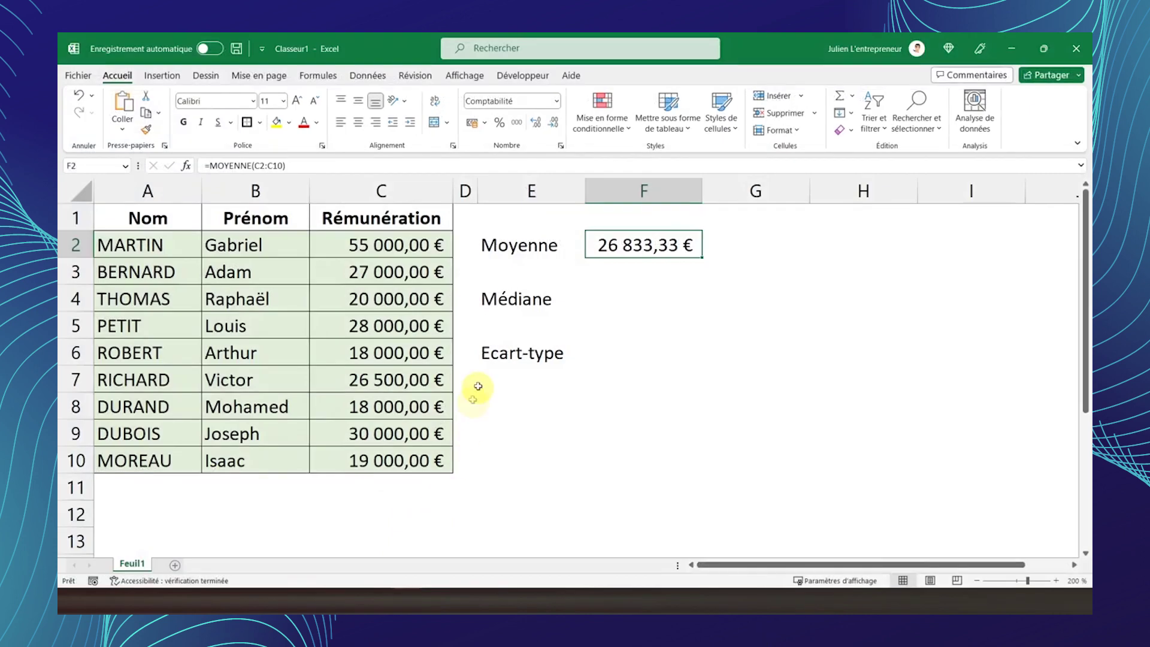
left_click(627, 294)
key("ctrl+v")
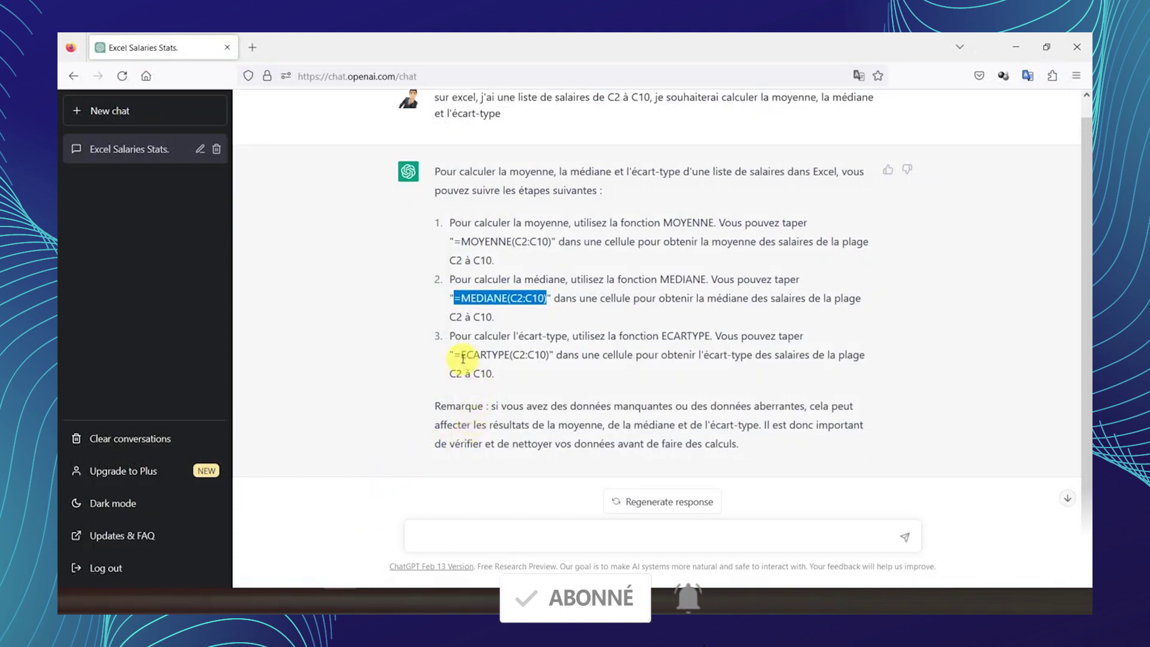
- Copy =ECARTYPE(C2:C10) from the ChatGPT answer into Excel cell F6 and apply the euro accounting format
left_click(456, 355)
left_click_drag(457, 355, 550, 355)
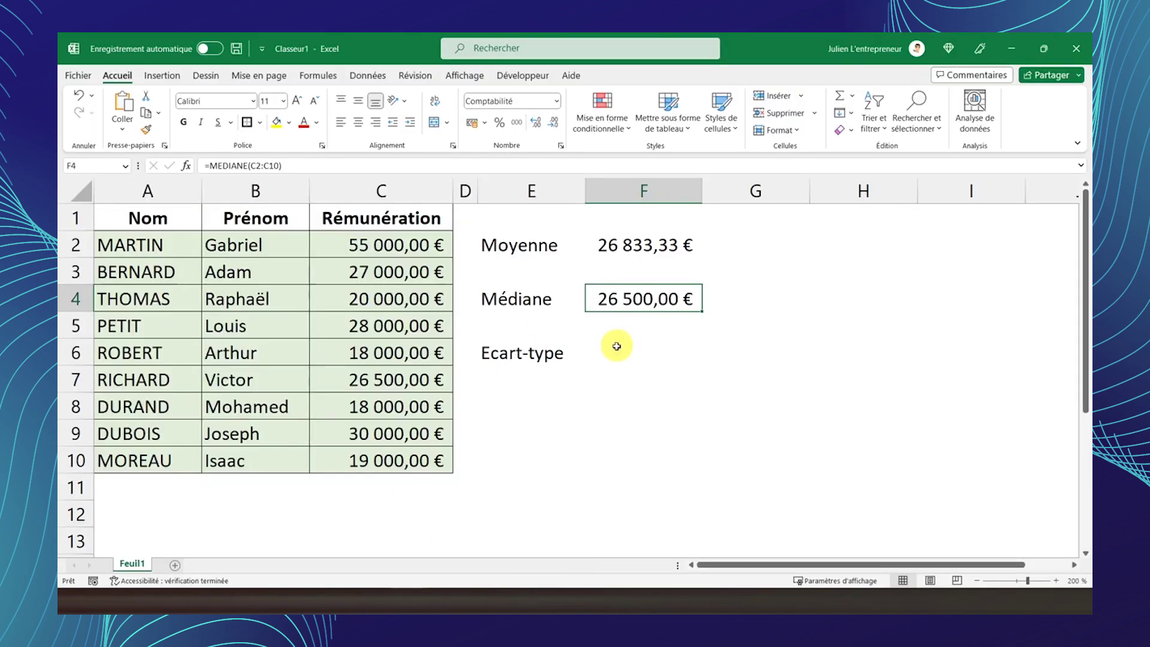
left_click(617, 354)
key("ctrl+v")
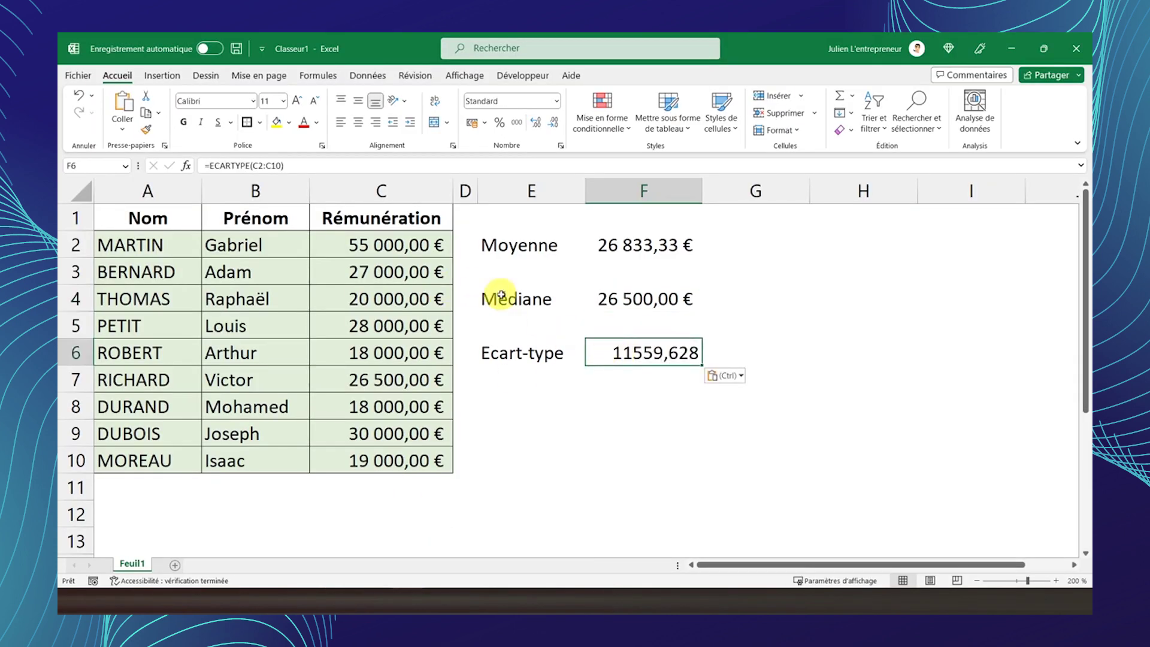
left_click(470, 123)
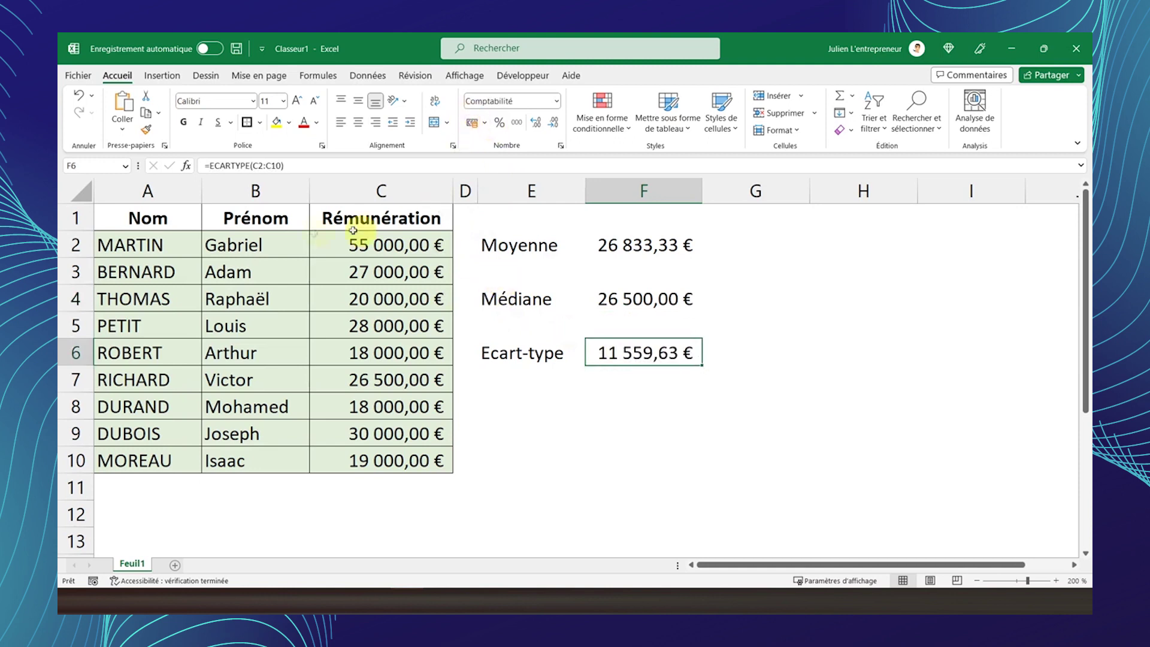
left_click(114, 214)
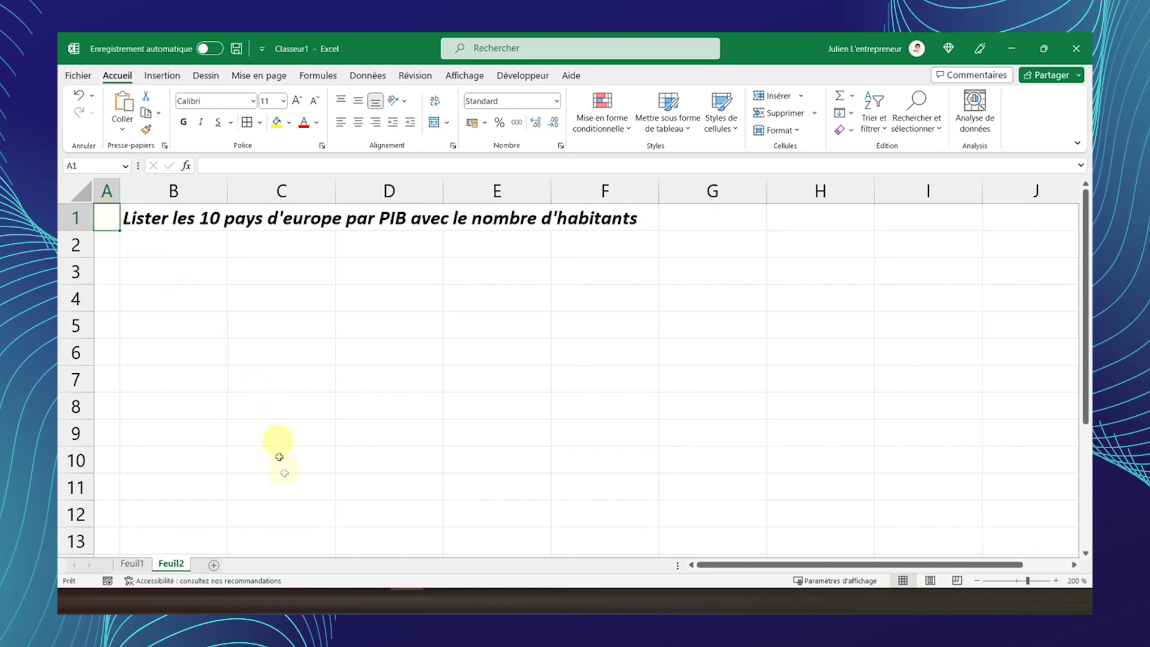
- Switch to ChatGPT and send "donne-moi la liste des 10 plus puissants pays d'Europe par PIB avec le nombre d'habitants"
left_click(343, 587)
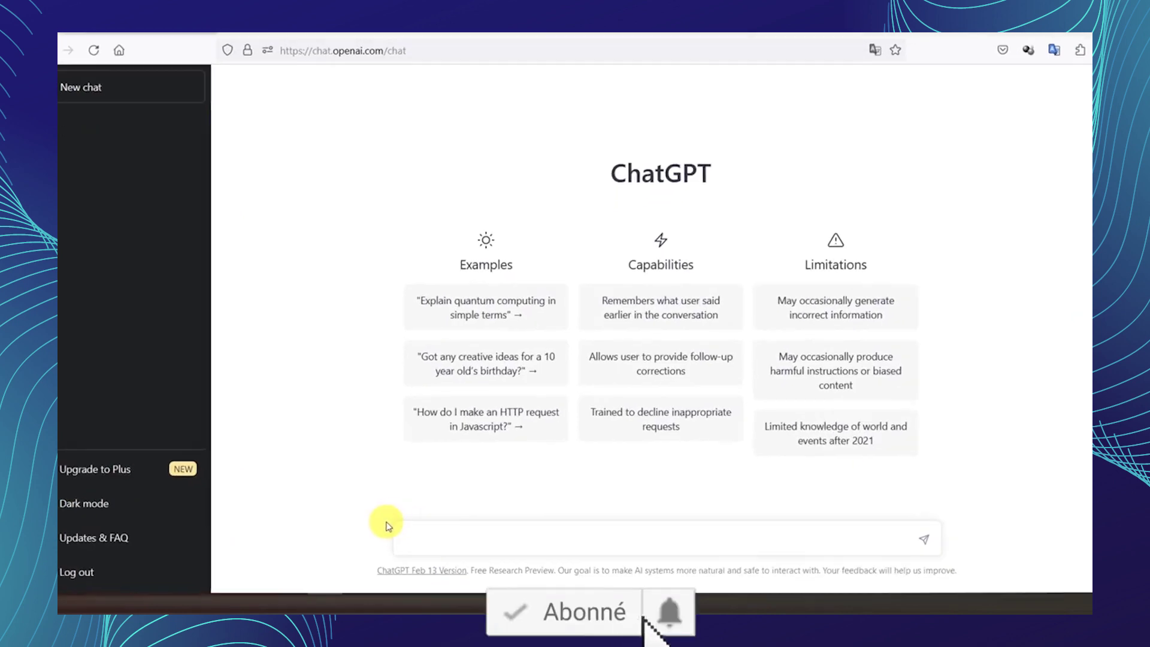
type("donne-moi la liste ")
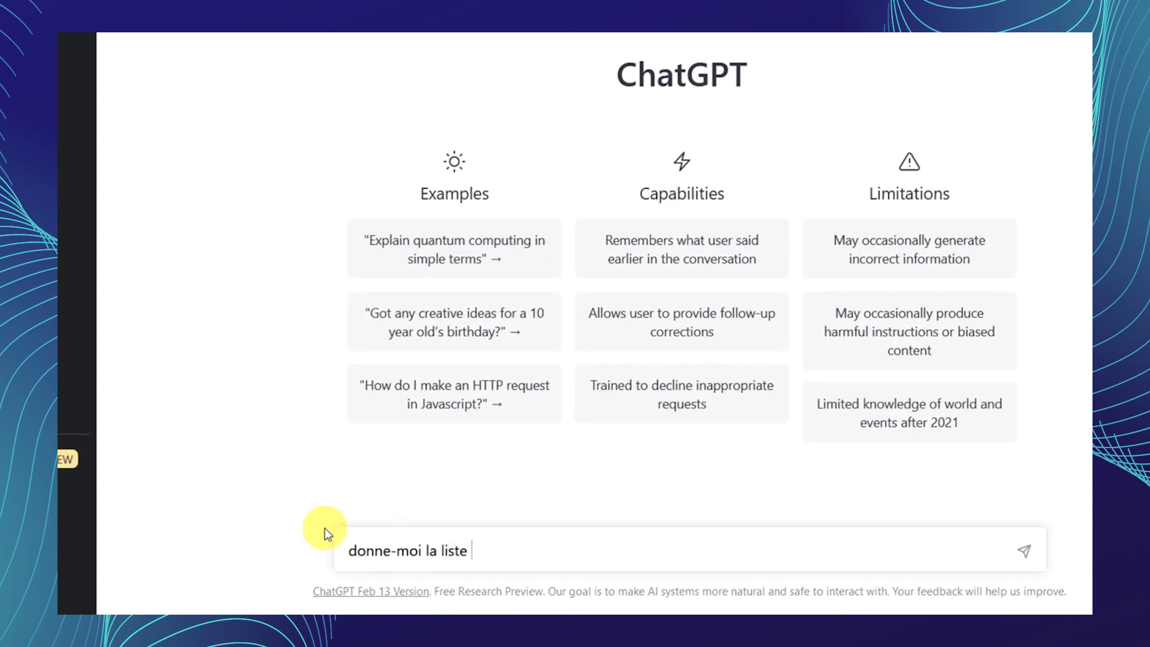
type("des ")
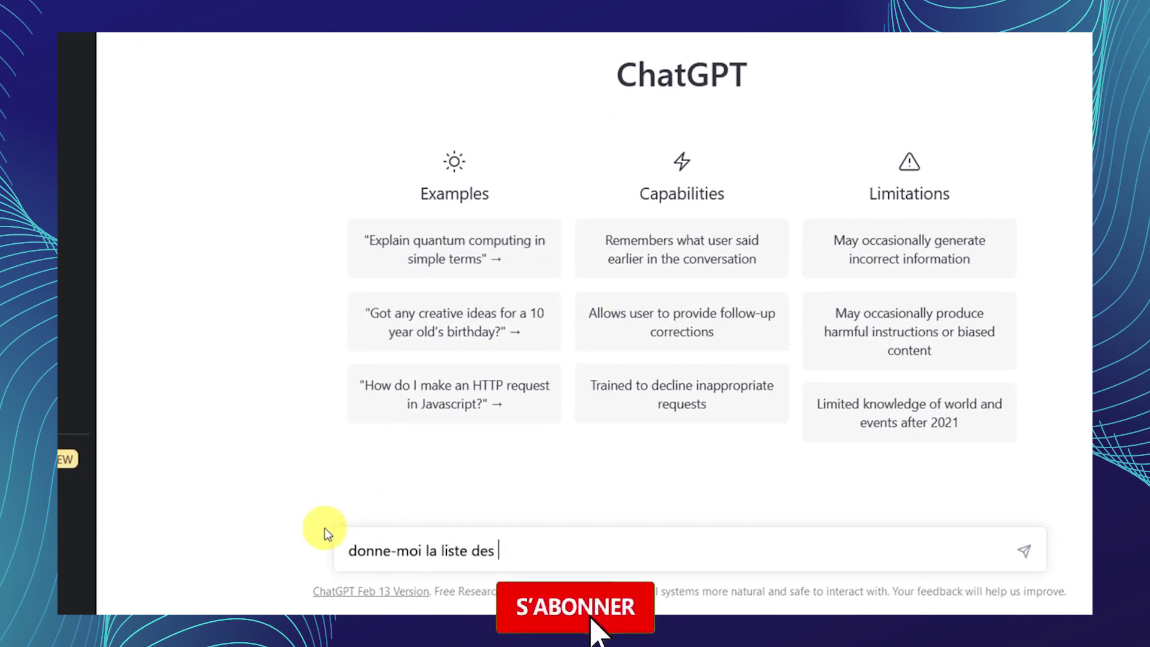
type("10 plus puissants pays d'Europ")
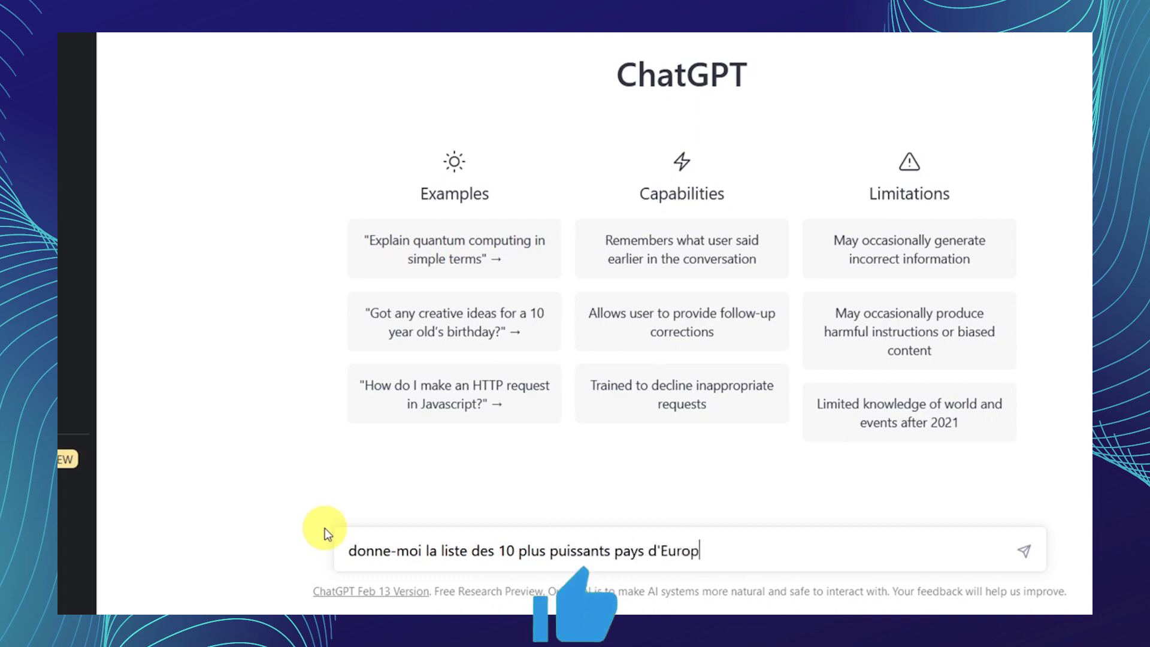
type("e par")
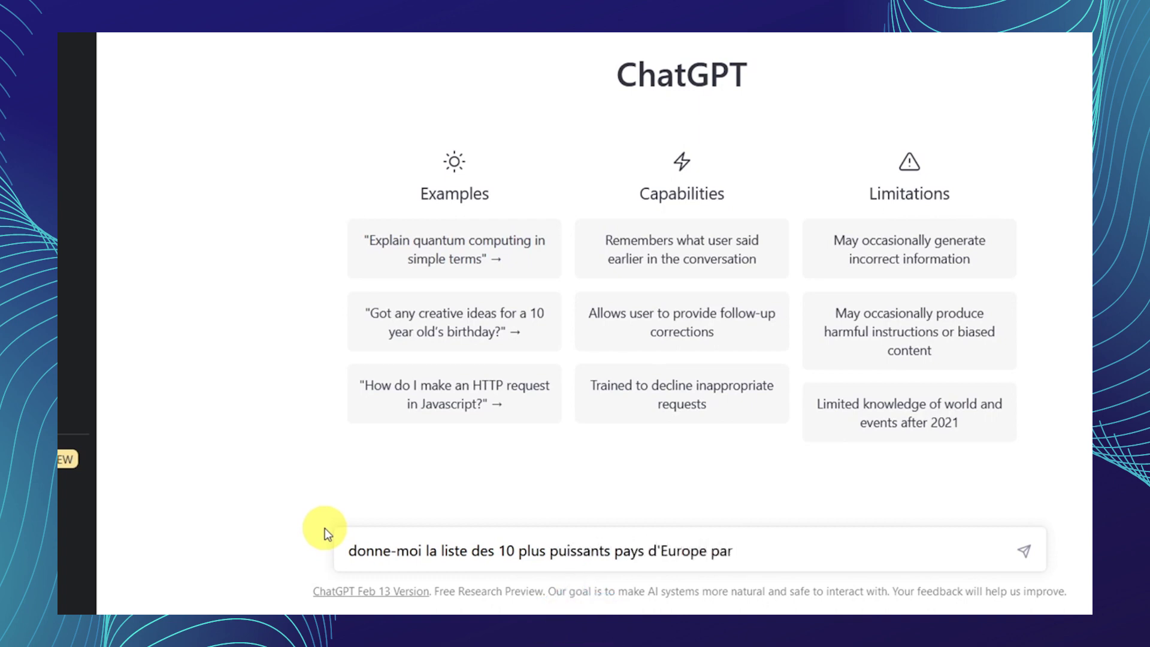
type(" PIB avec le nombre d'habitants")
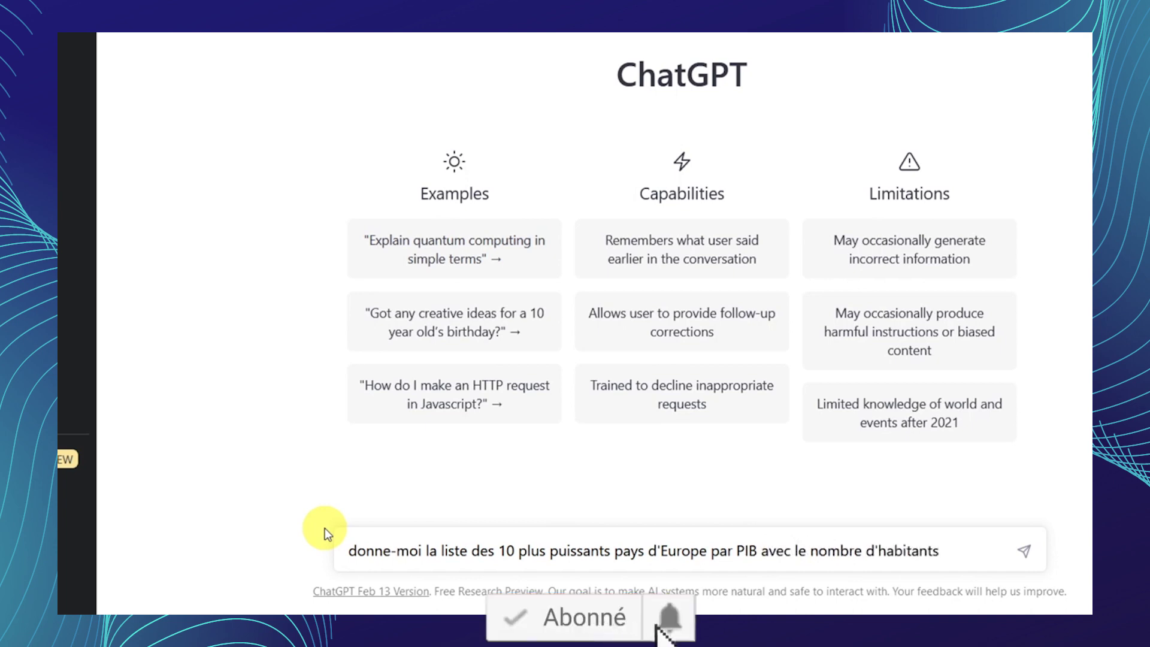
key("Return")
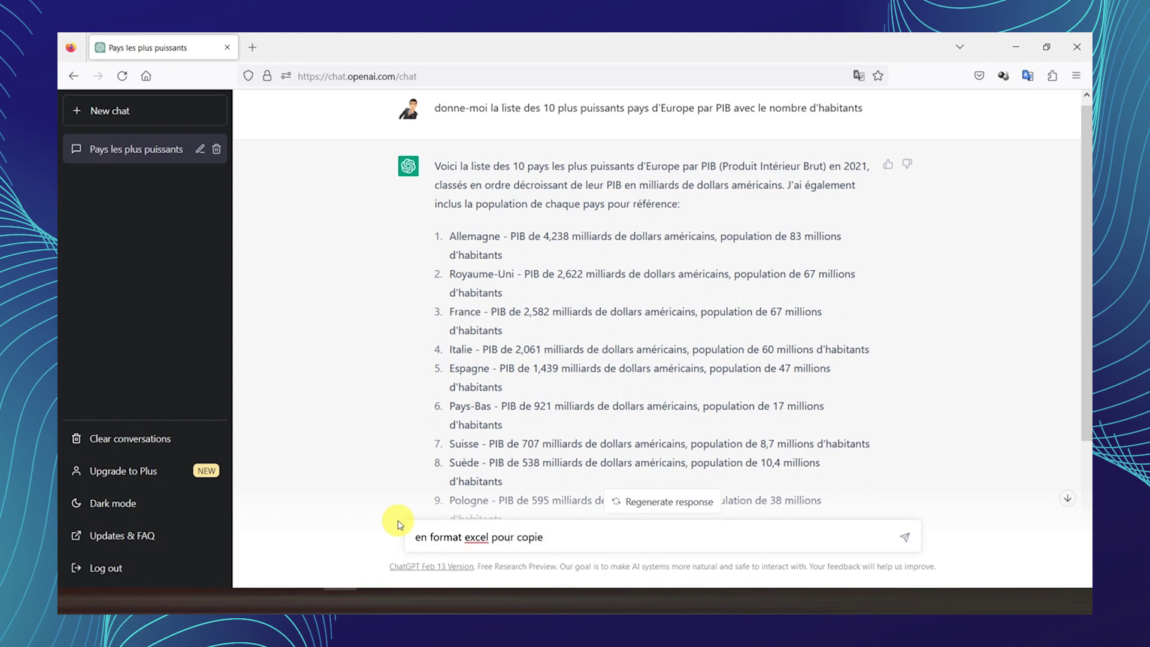
- Ask for the country list as a copyable table with the follow-up "en format excel pour copie"
key("Return")
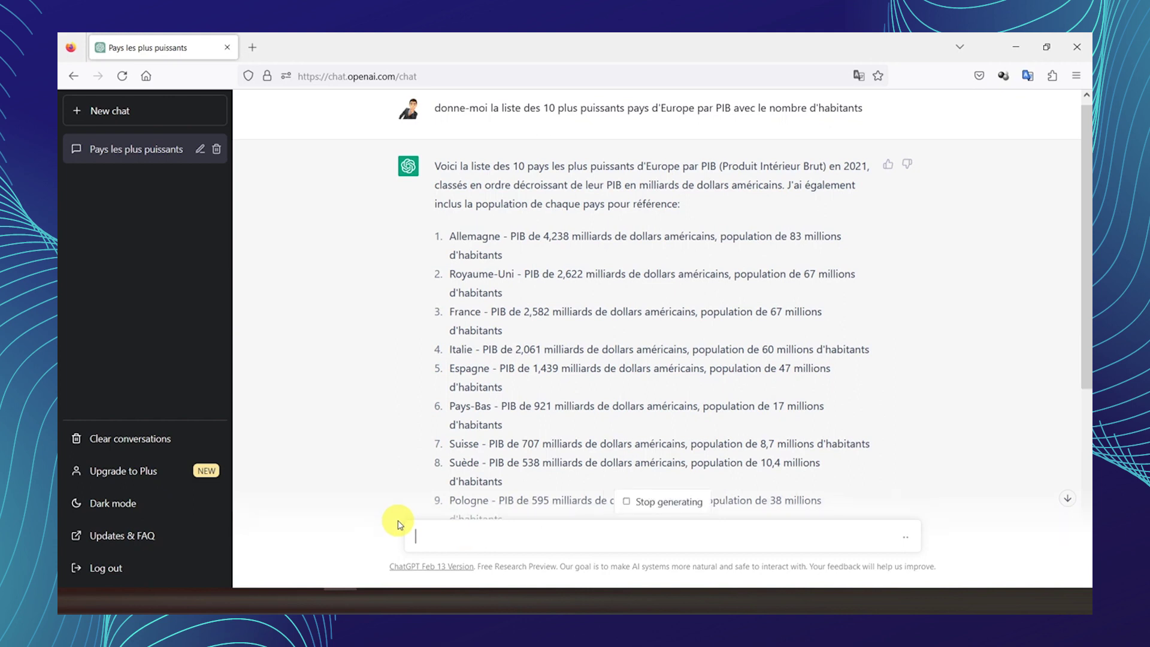
scroll(403, 437, "down", 5)
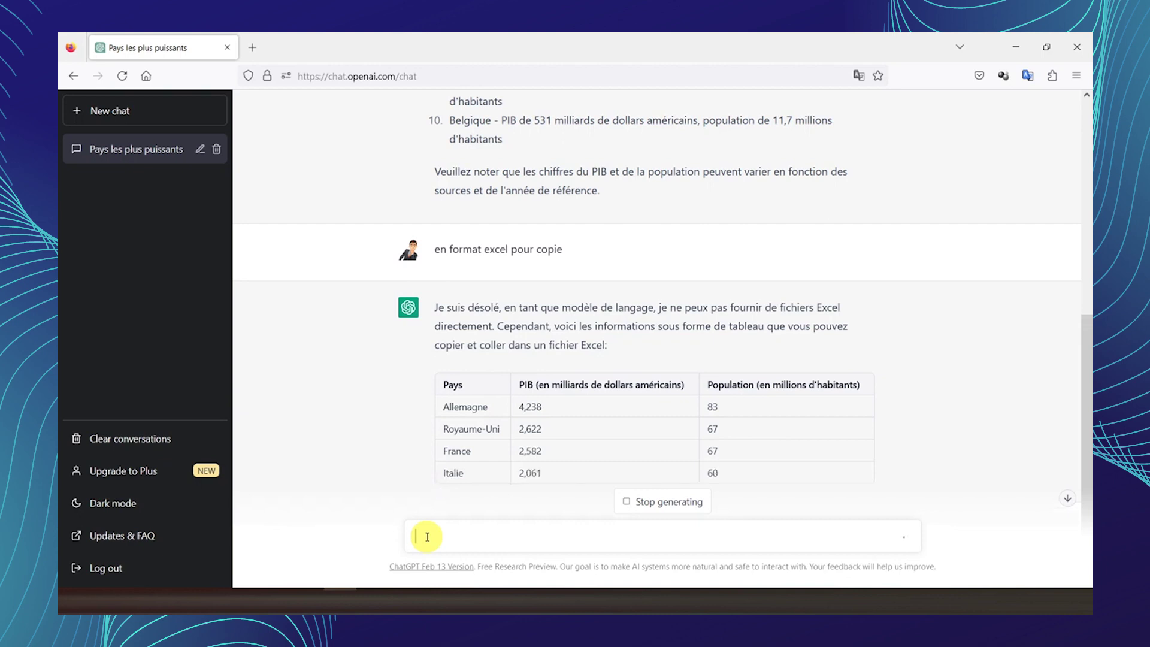
scroll(390, 465, "up", 4)
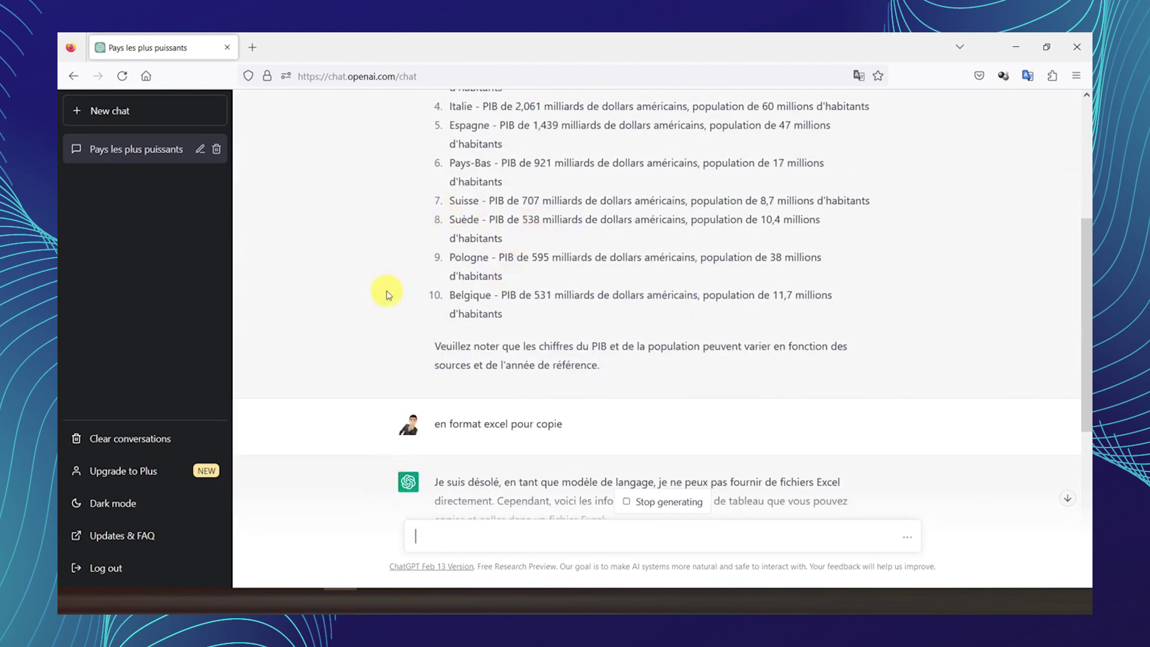
- Copy the whole country, PIB and population table from ChatGPT and paste it at cell B2 of Feuil2 in Excel
scroll(383, 297, "down", 5)
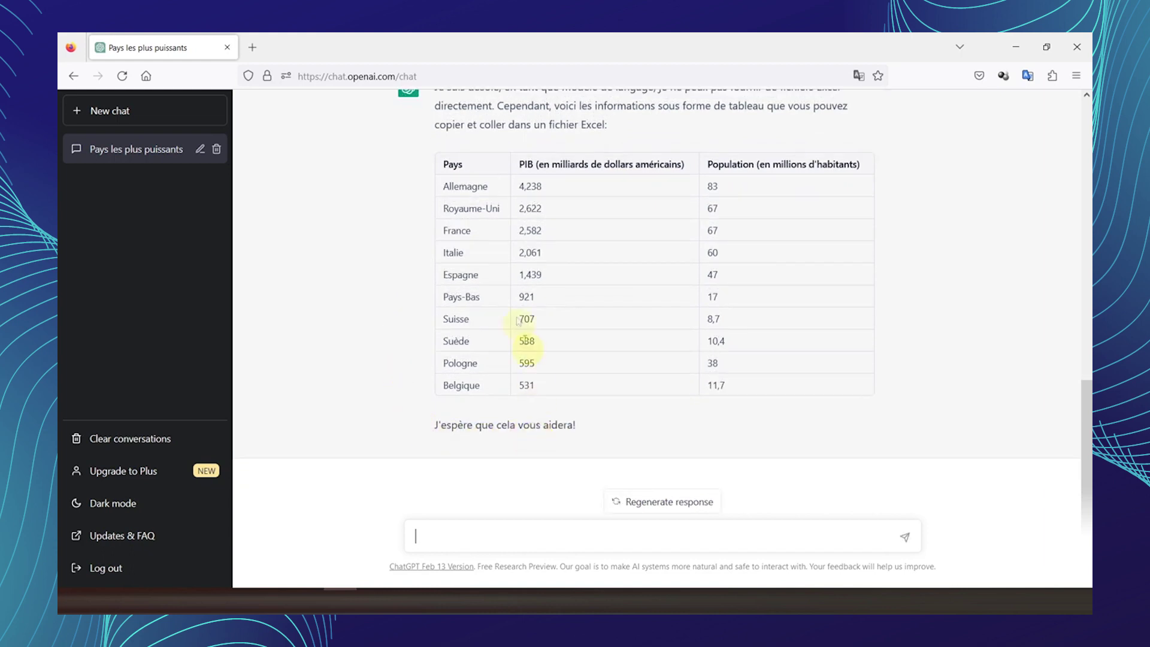
left_click_drag(444, 163, 850, 396)
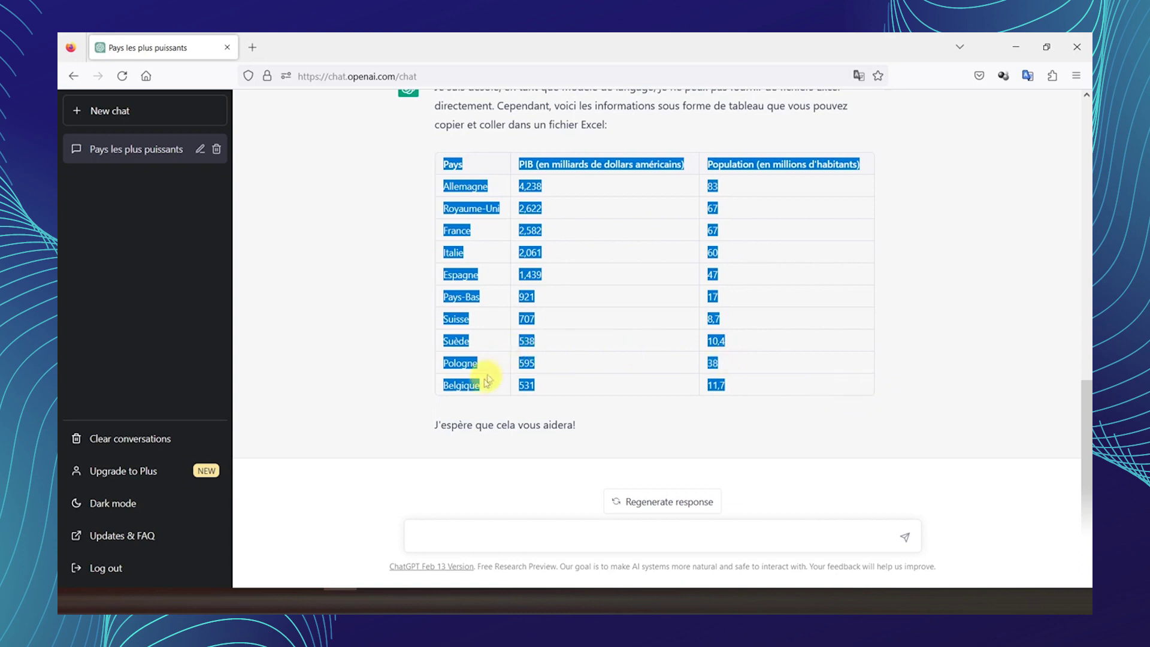
left_click(408, 600)
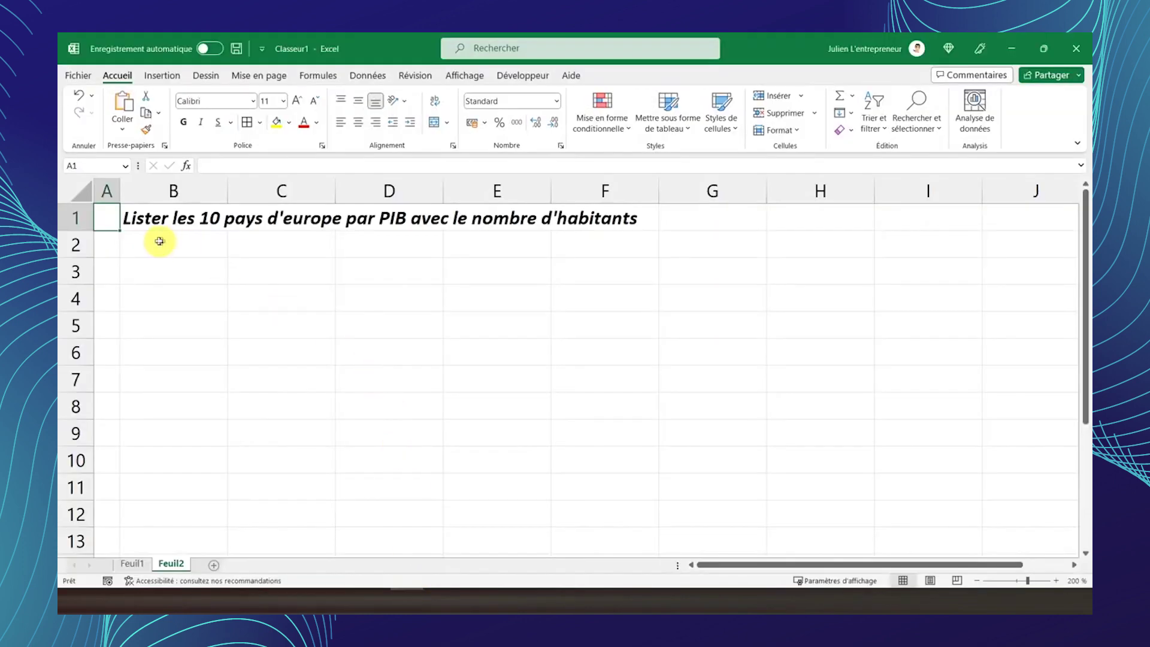
left_click(158, 243)
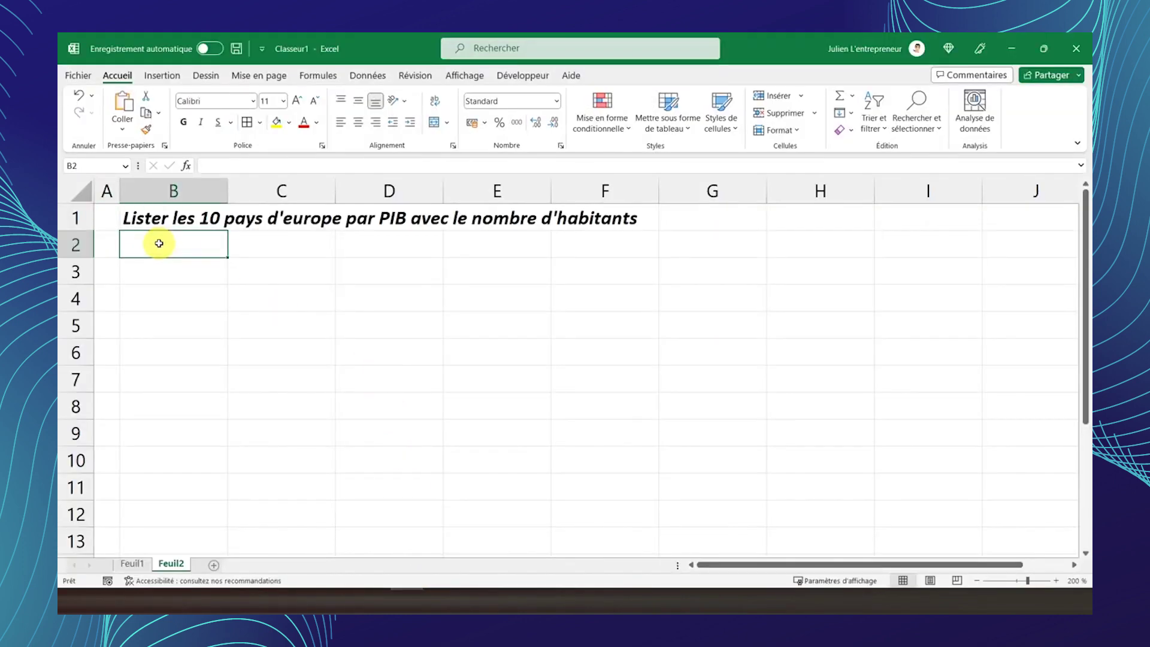
key("ctrl+v")
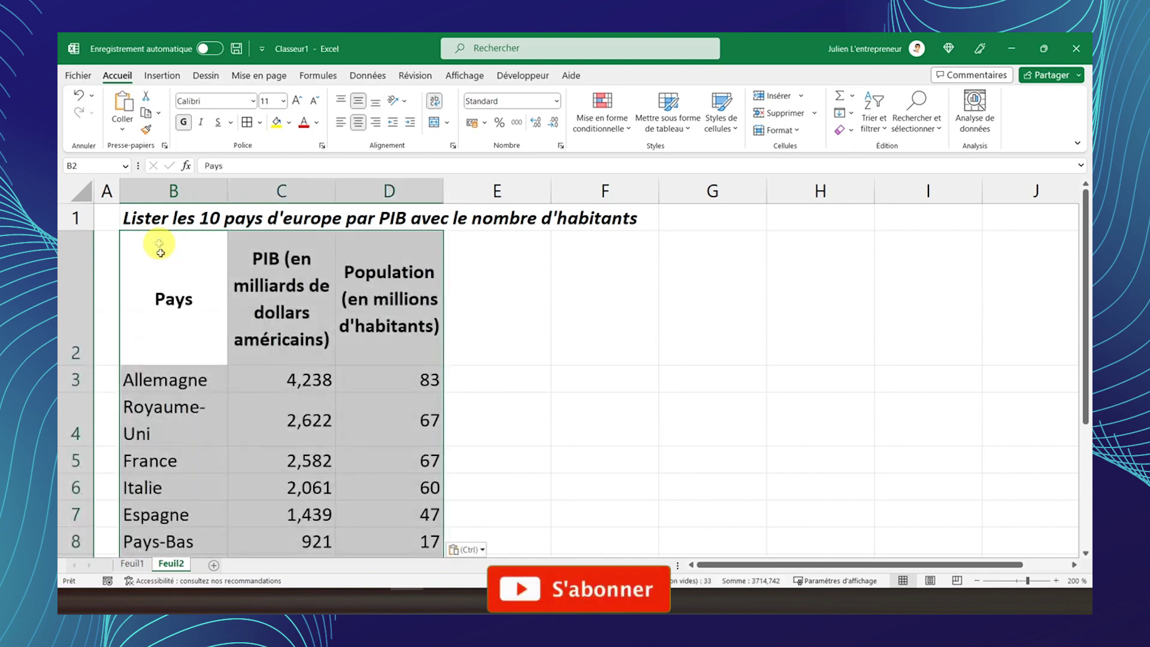
- Zoom the sheet out to 160% and examine the complete pasted country table
scroll(166, 277, "down", 3)
scroll(174, 286, "up", 2)
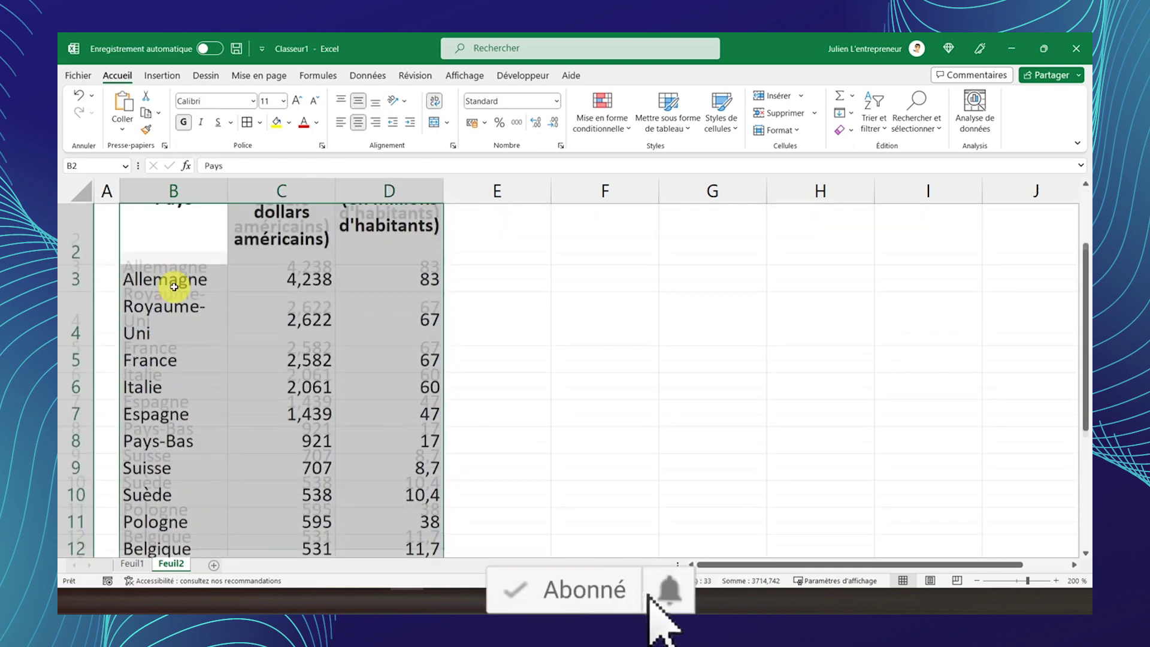
left_click(976, 581)
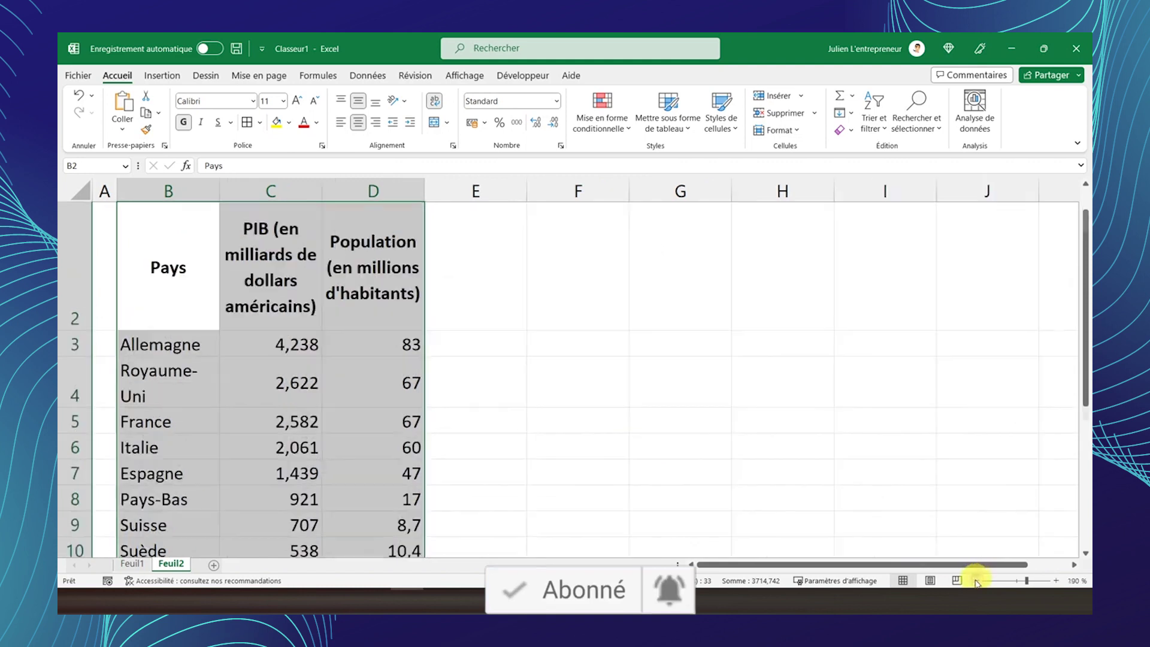
left_click(976, 581)
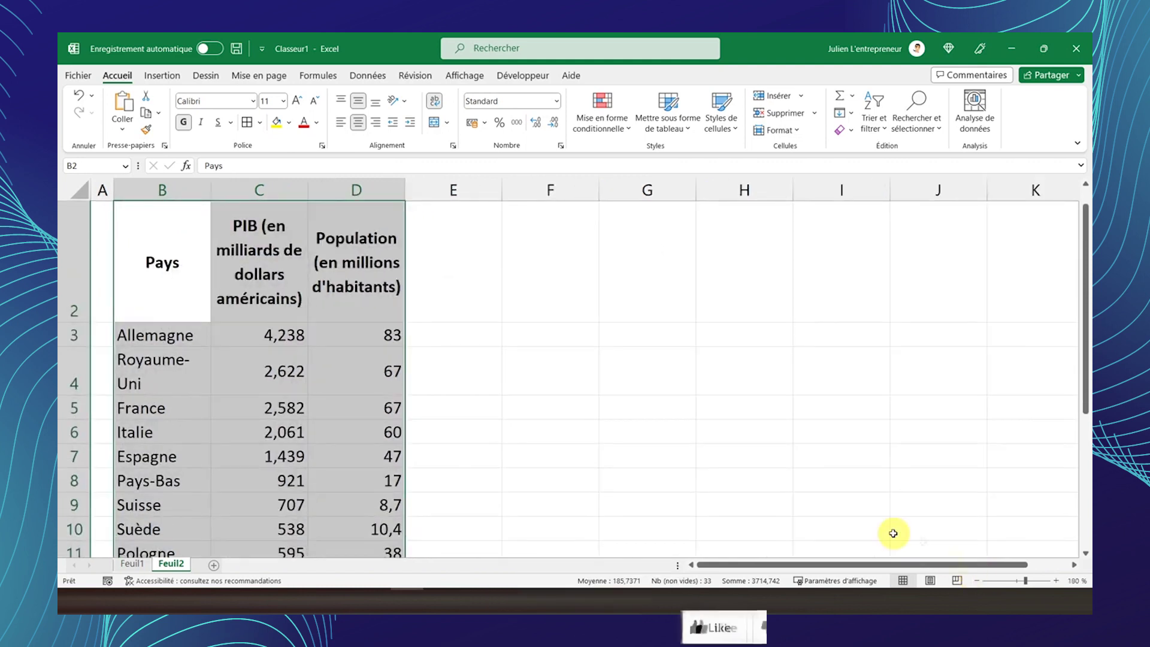
left_click(977, 581)
left_click(977, 581)
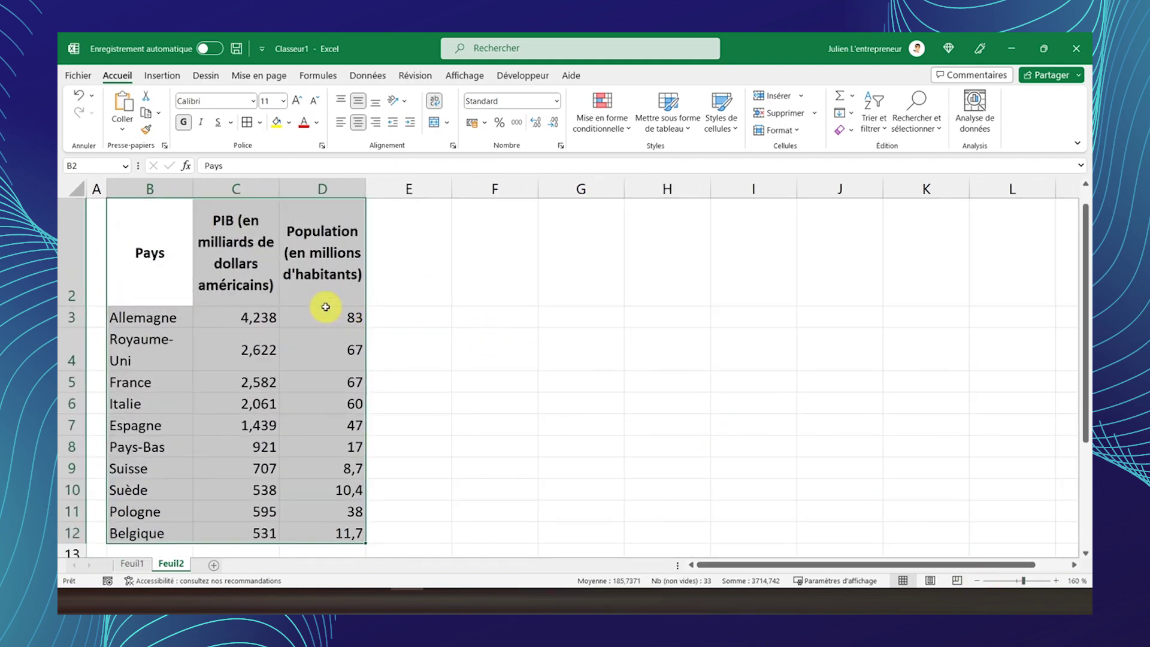
left_click(325, 307)
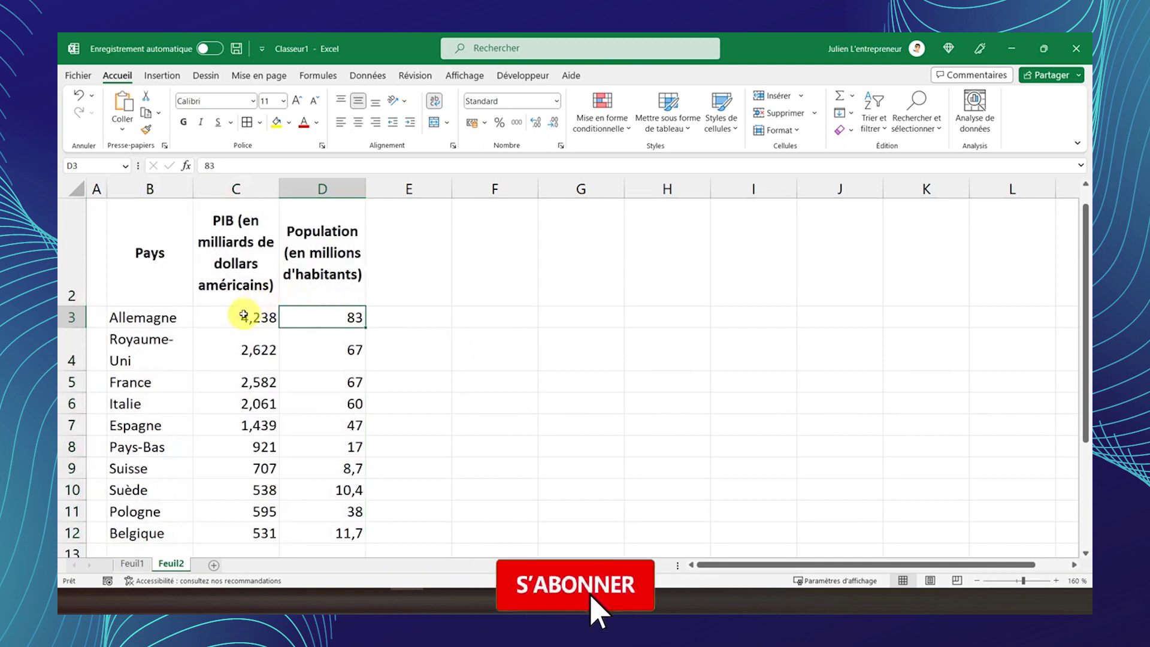
- Test a calculation on the pasted population data with =D3+5 in cell E3, and clear the cell again
left_click(408, 321)
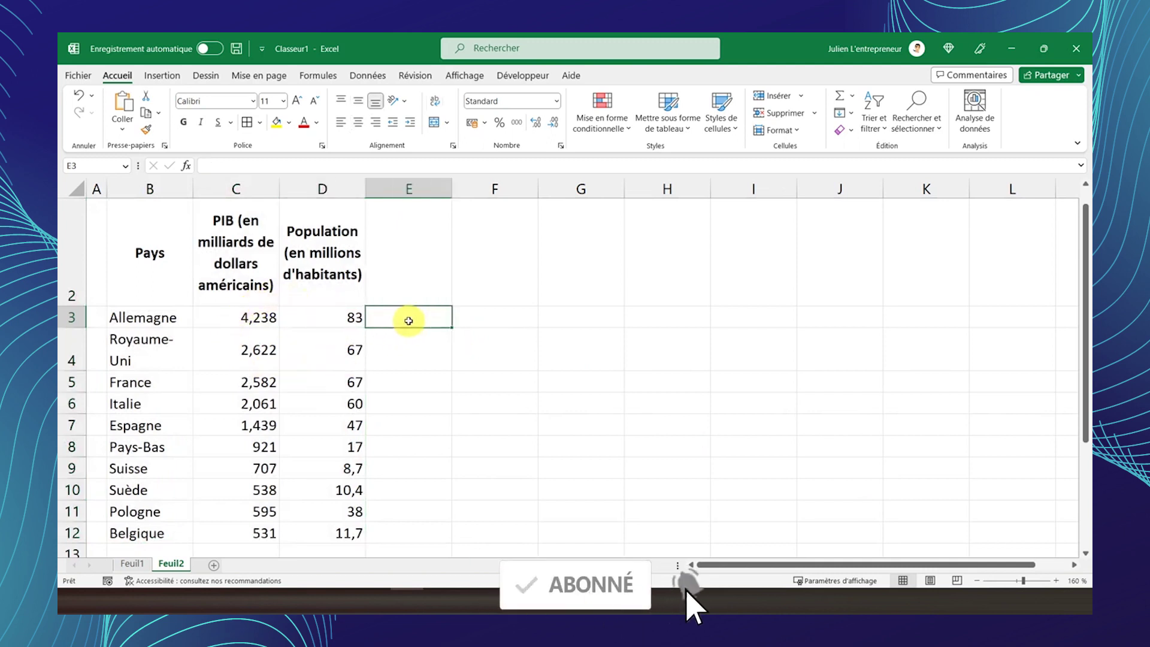
type("=D3+5")
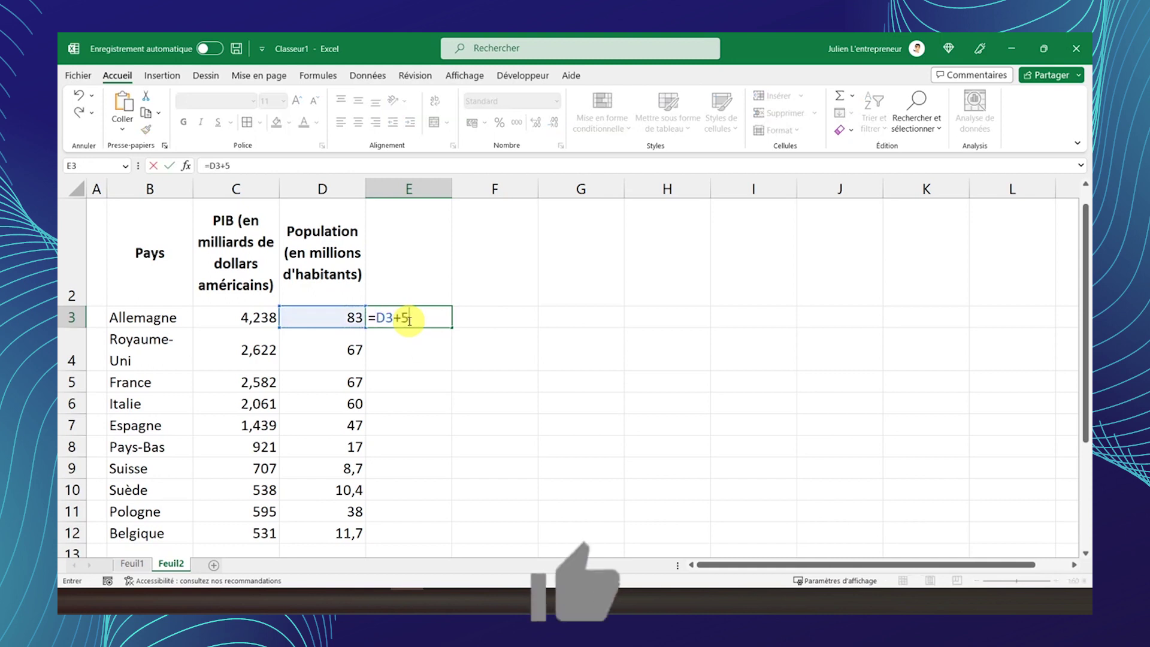
key("Return")
left_click(408, 320)
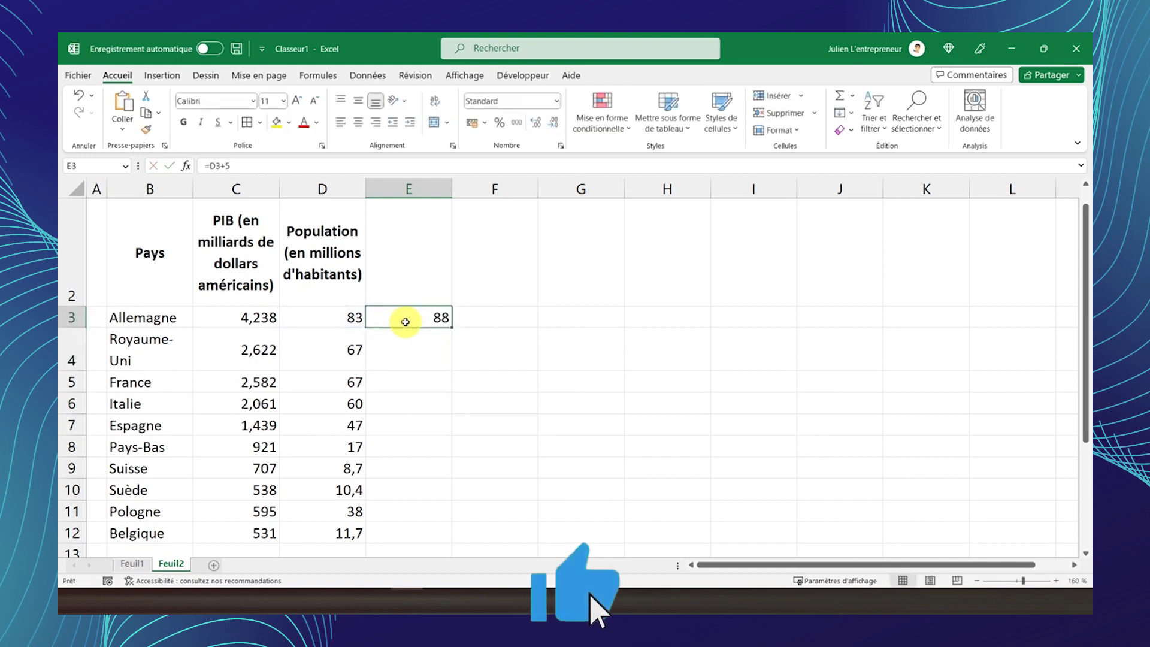
key("Delete")
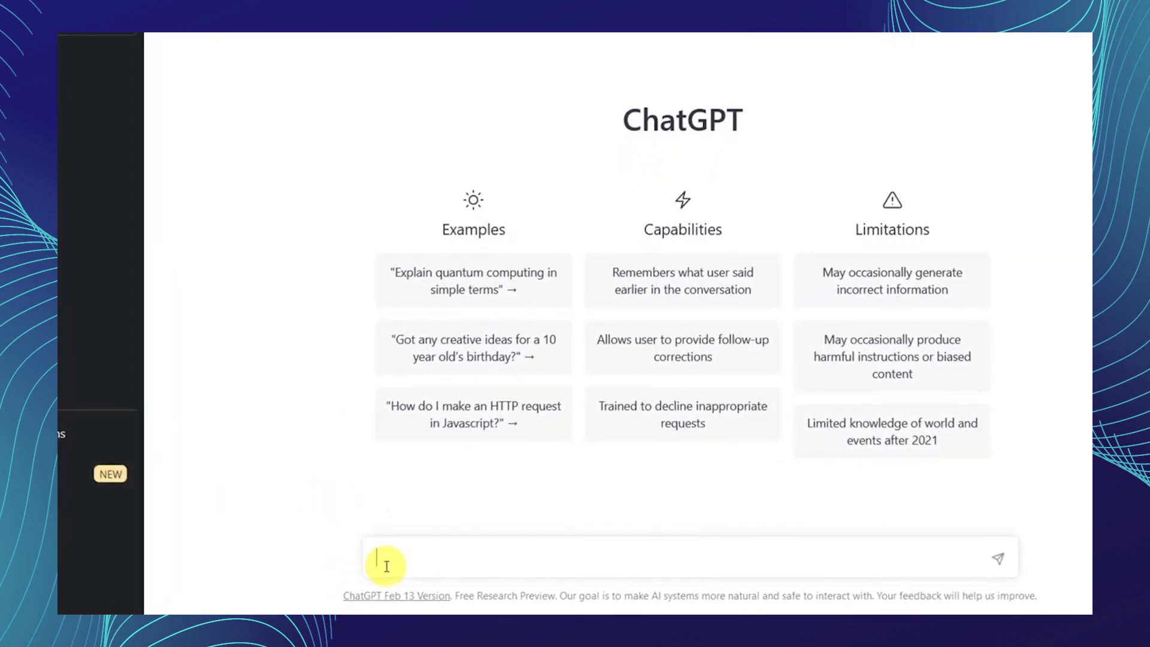
- Ask ChatGPT "crée une fonction excel qui applique le théorème de pythagore avec VBA" and read its instructions for installing and using the function
type("crée une fonction")
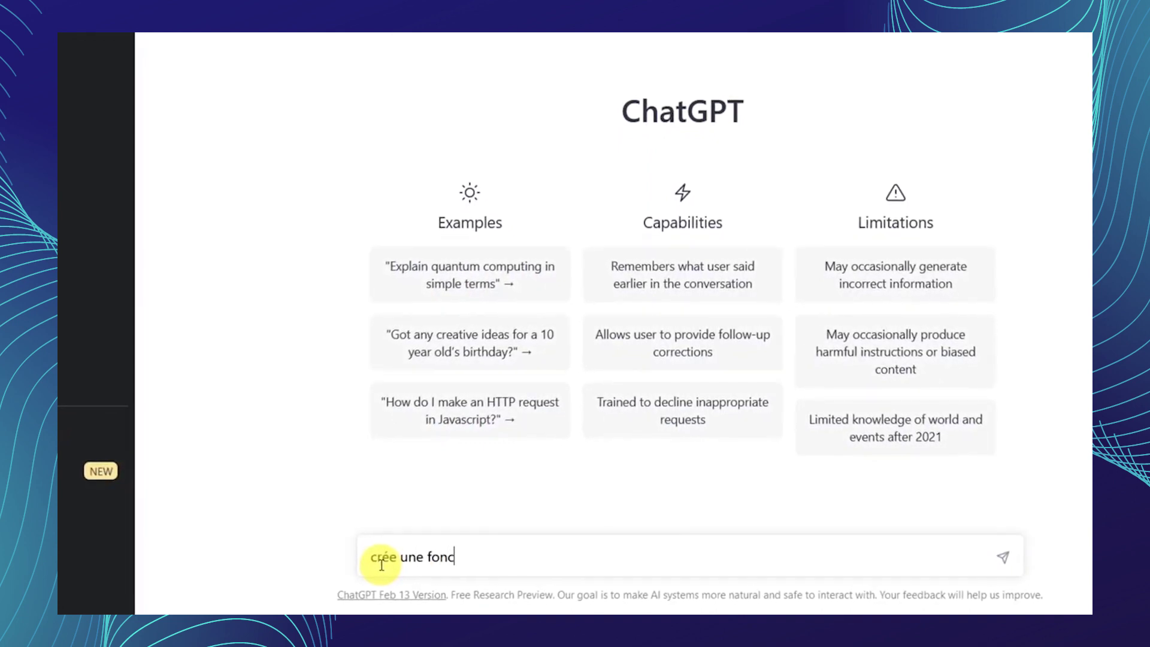
type(" excel qui")
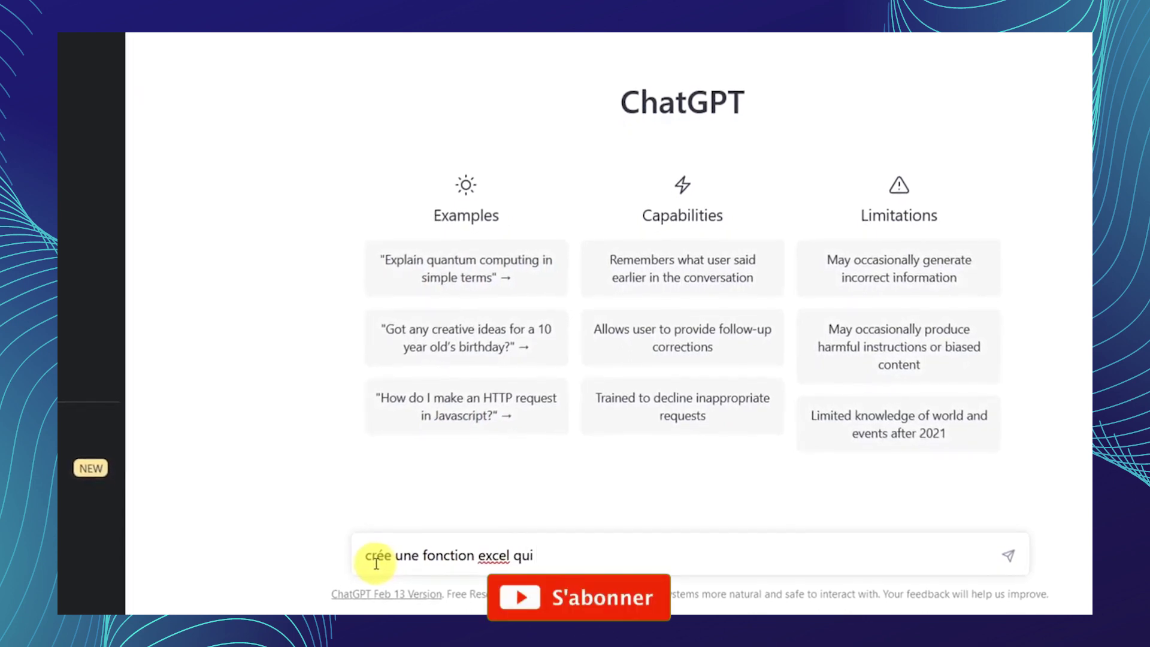
type(" applique le thé")
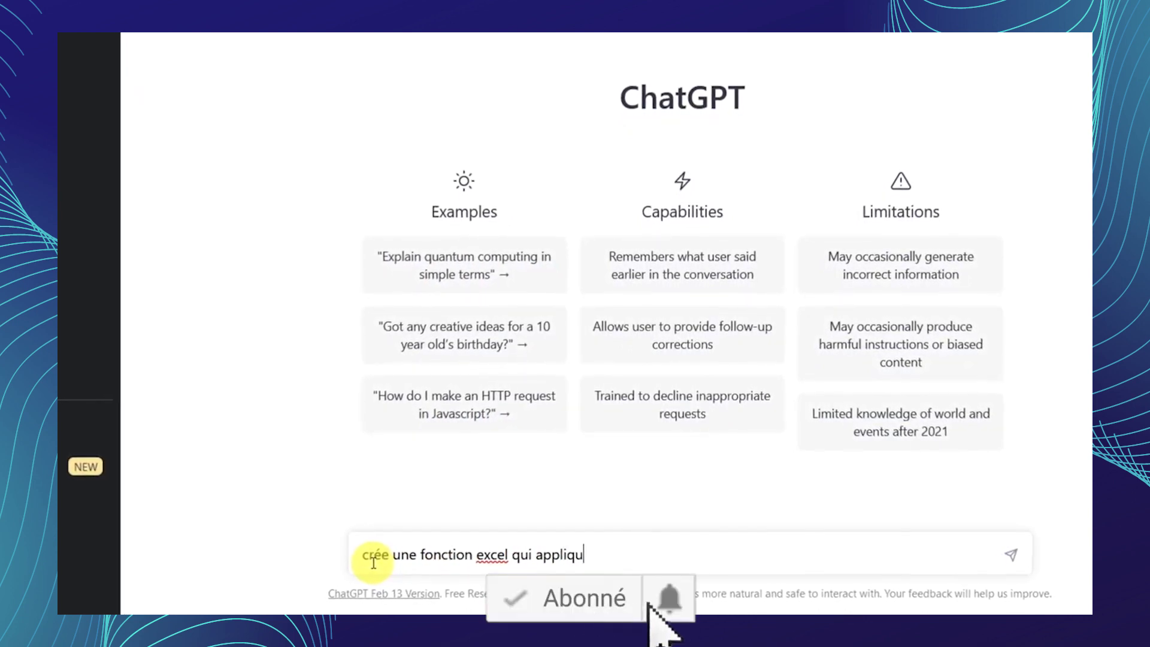
type("orème de ")
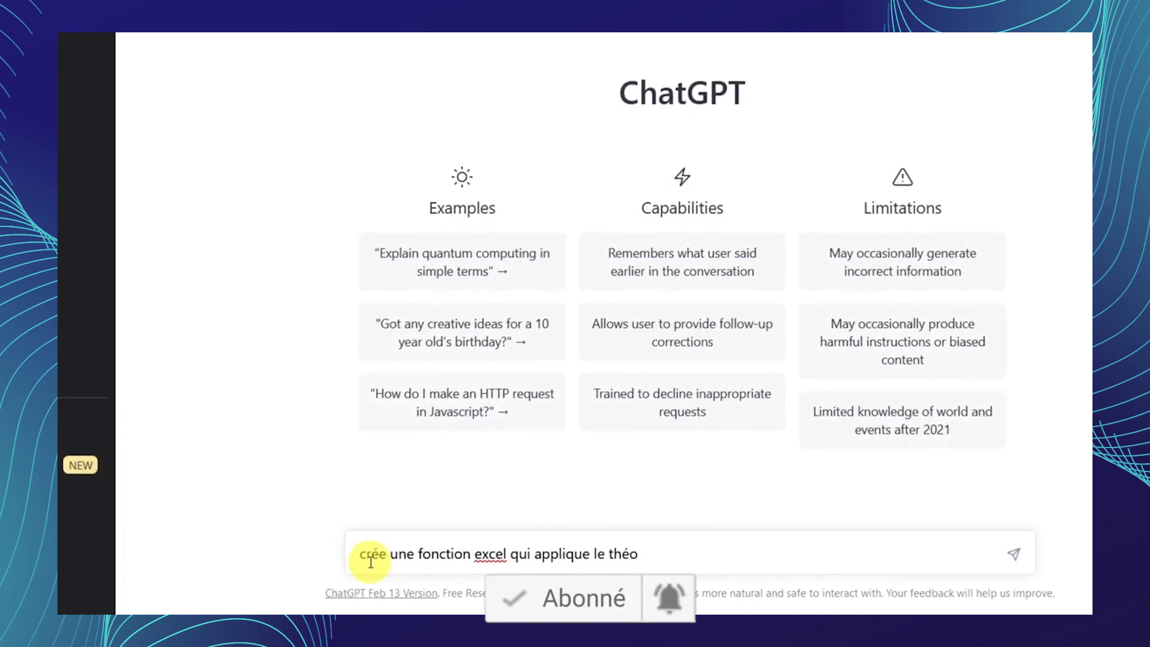
type("pytha")
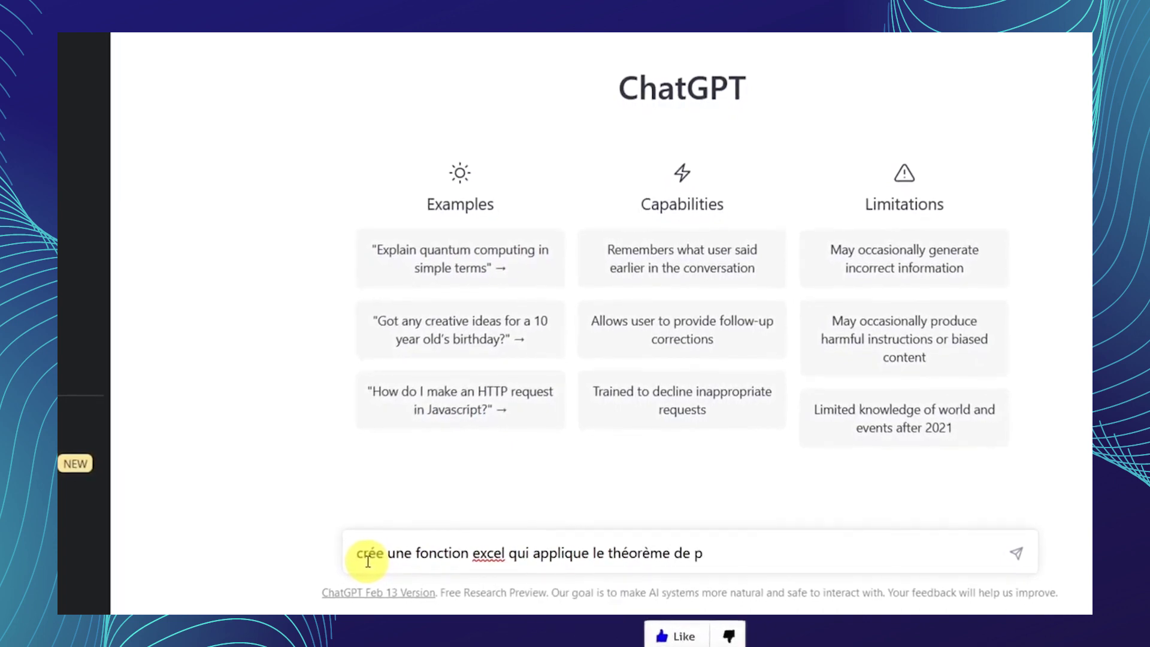
type("gore ")
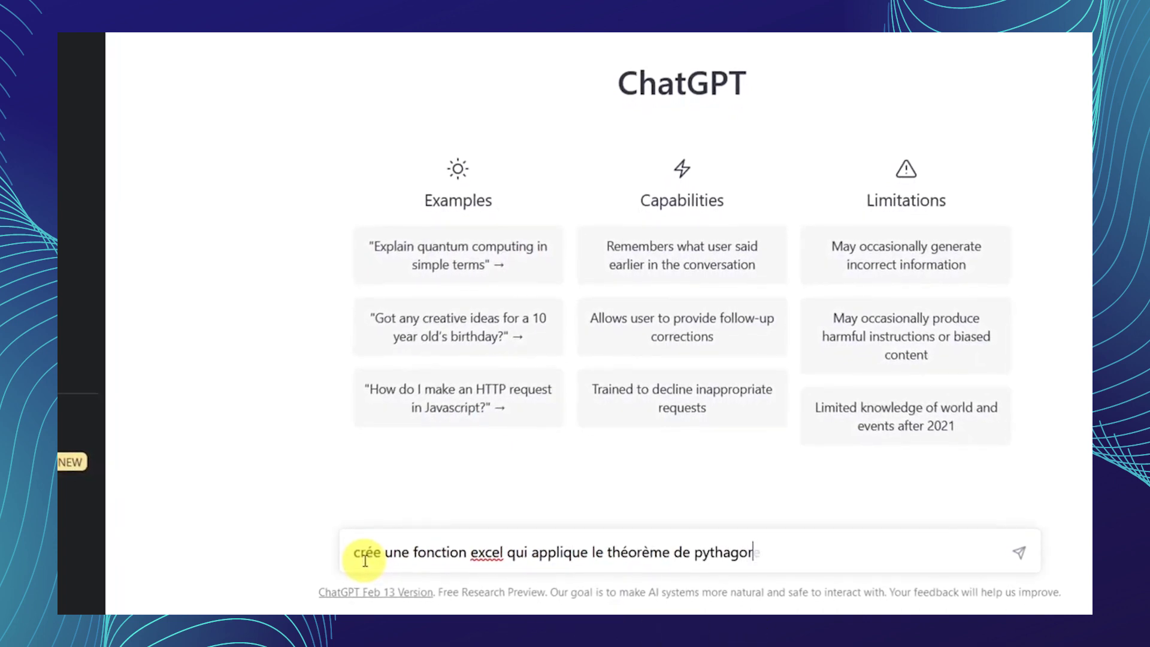
type("avec VBA")
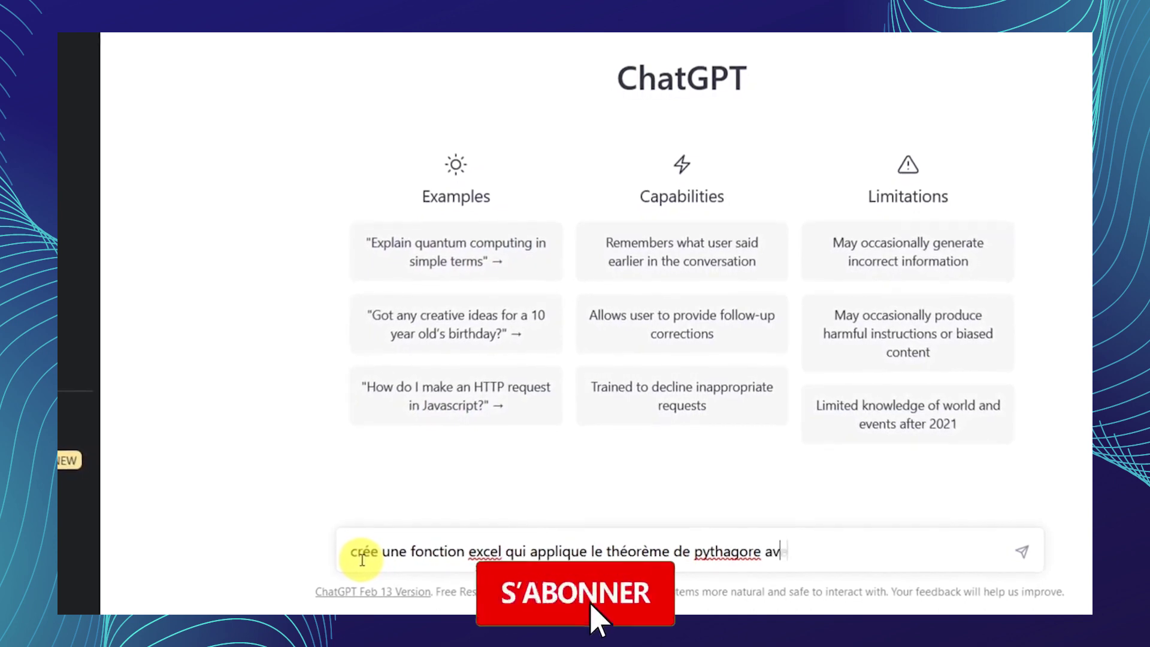
key("Return")
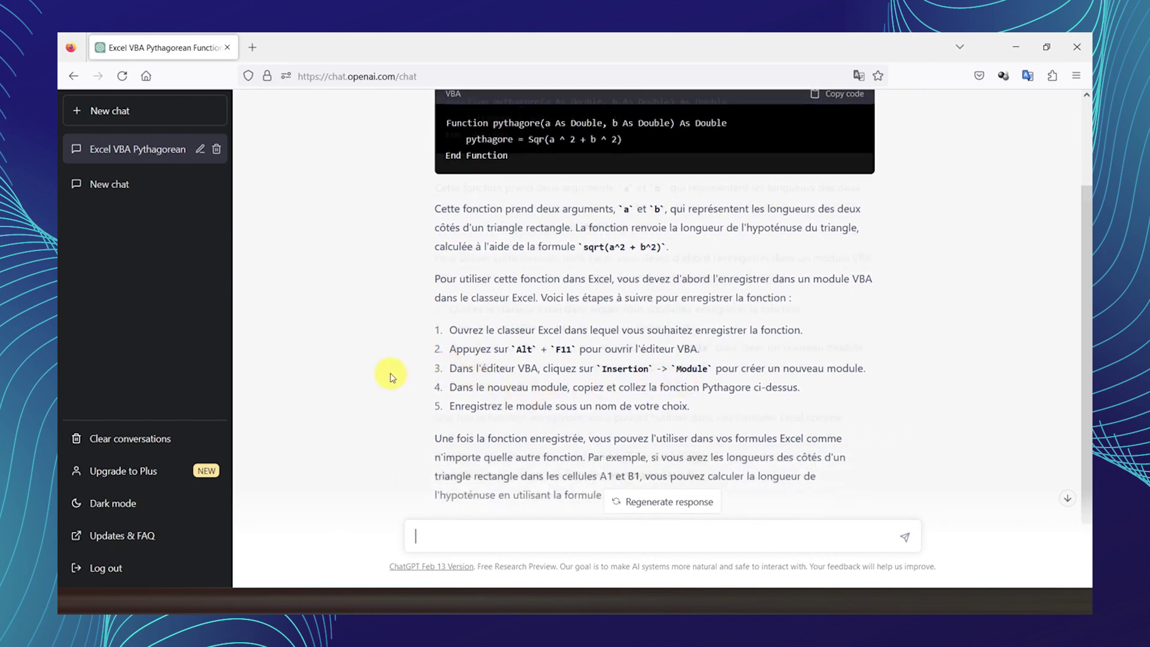
scroll(407, 374, "down", 3)
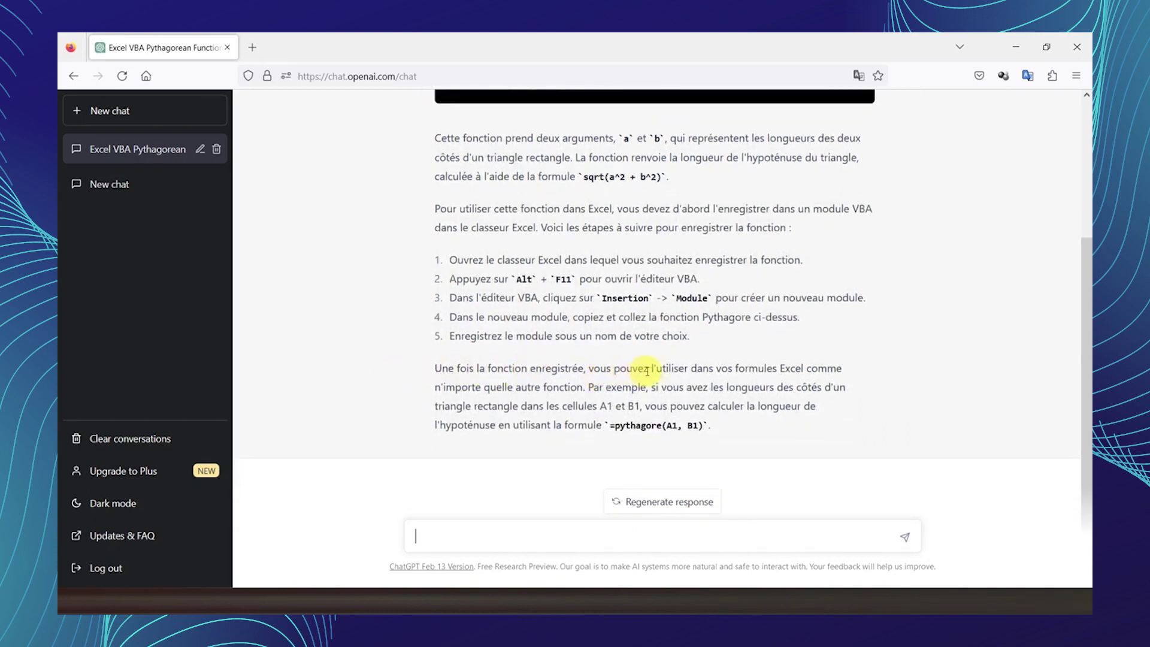
scroll(417, 305, "up", 2)
scroll(407, 303, "down", 2)
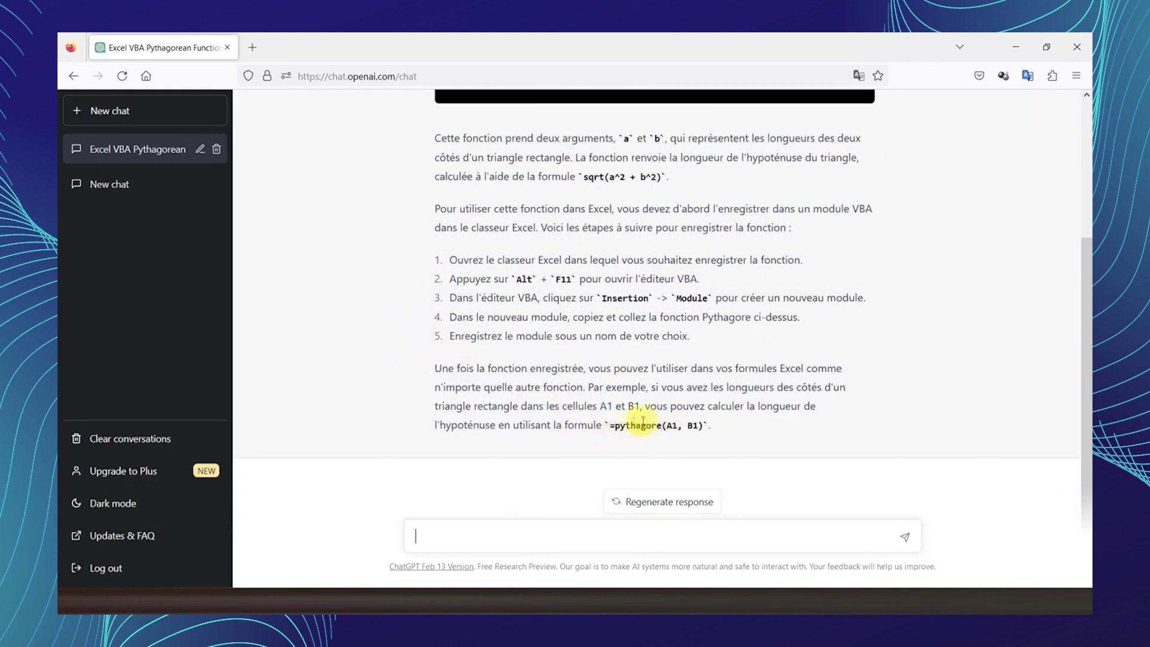
scroll(440, 282, "up", 3)
scroll(443, 282, "down", 3)
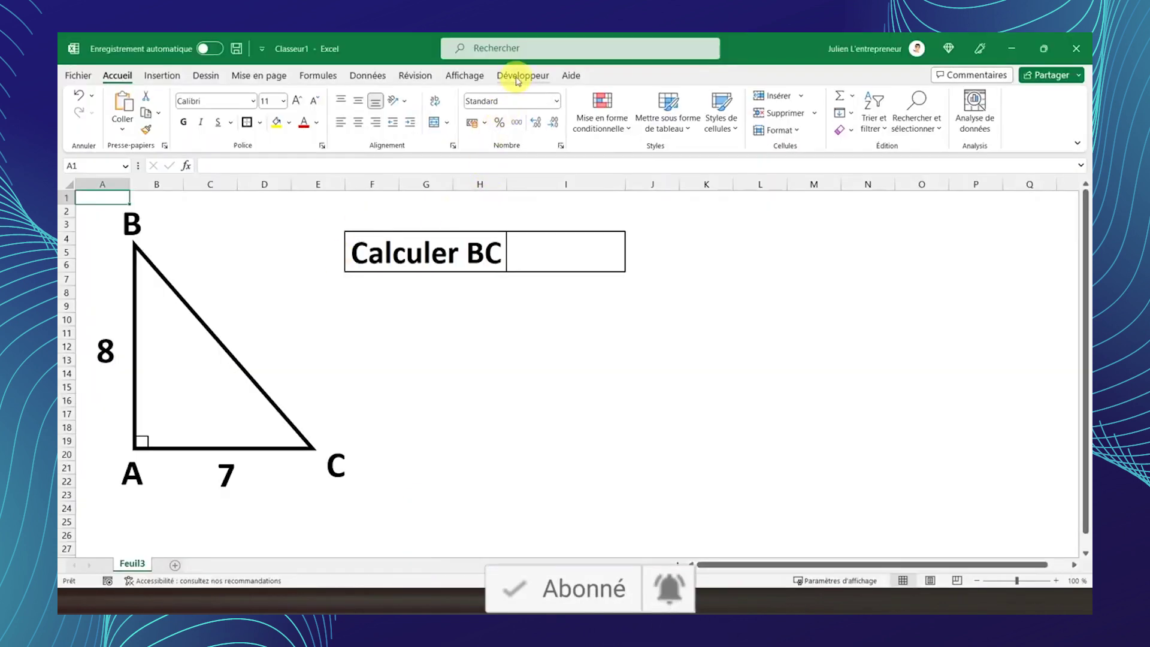
- Switch to the Excel workbook Classeur1, open its Visual Basic editor and insert a new module, placing the code window beside the project tree
left_click(518, 77)
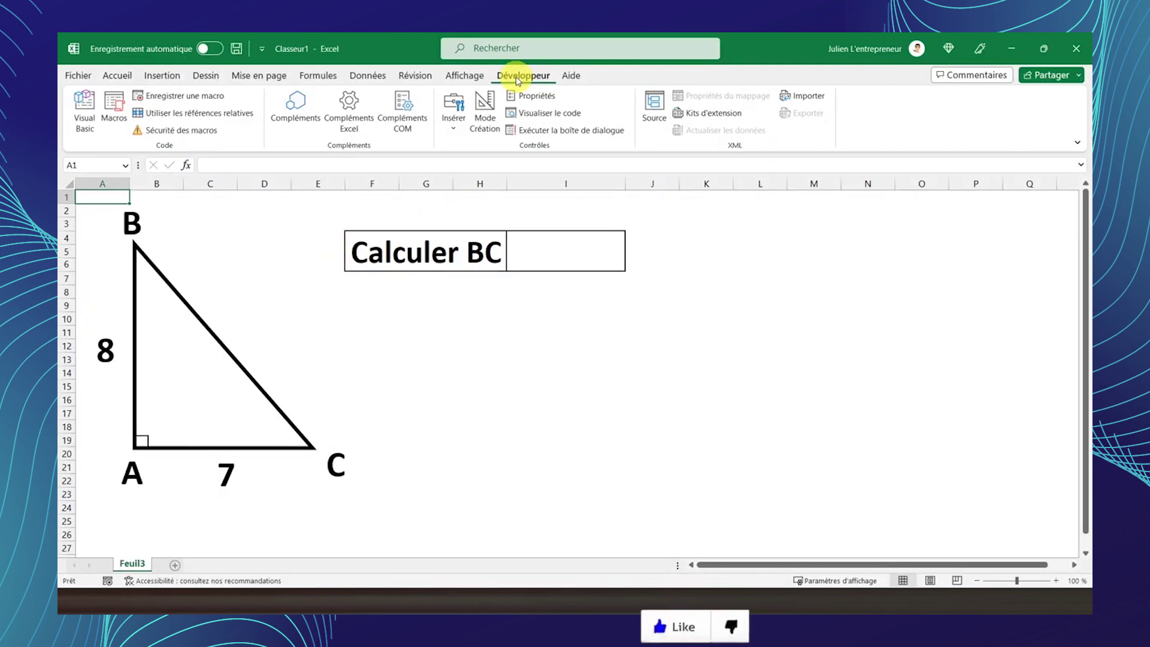
left_click(84, 99)
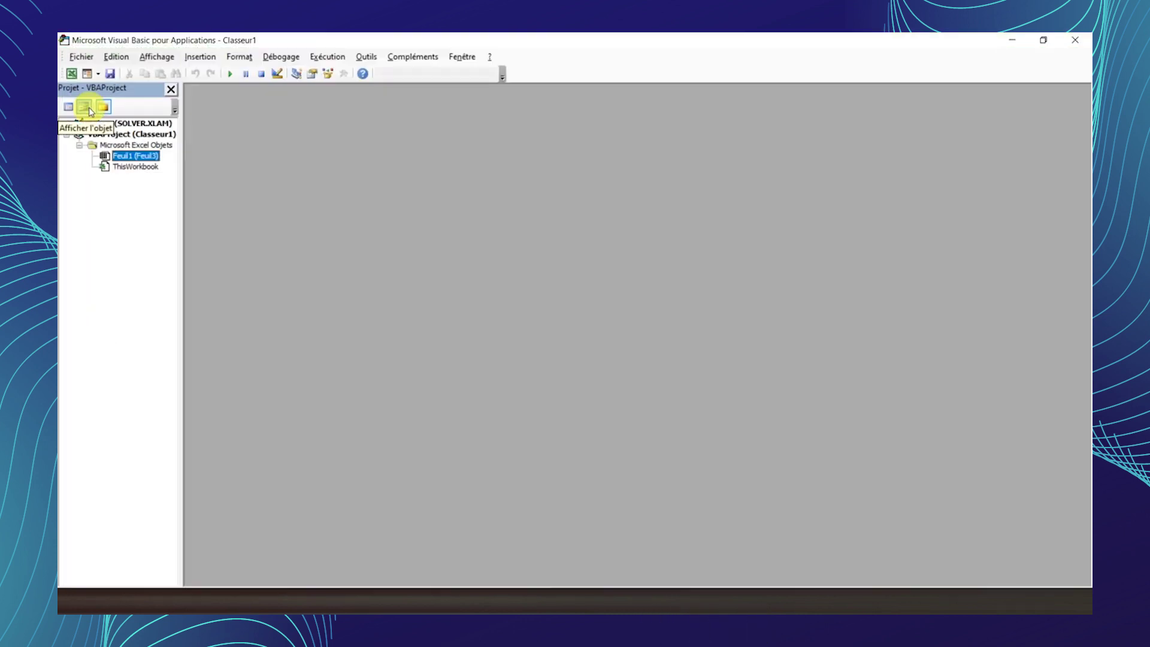
right_click(114, 204)
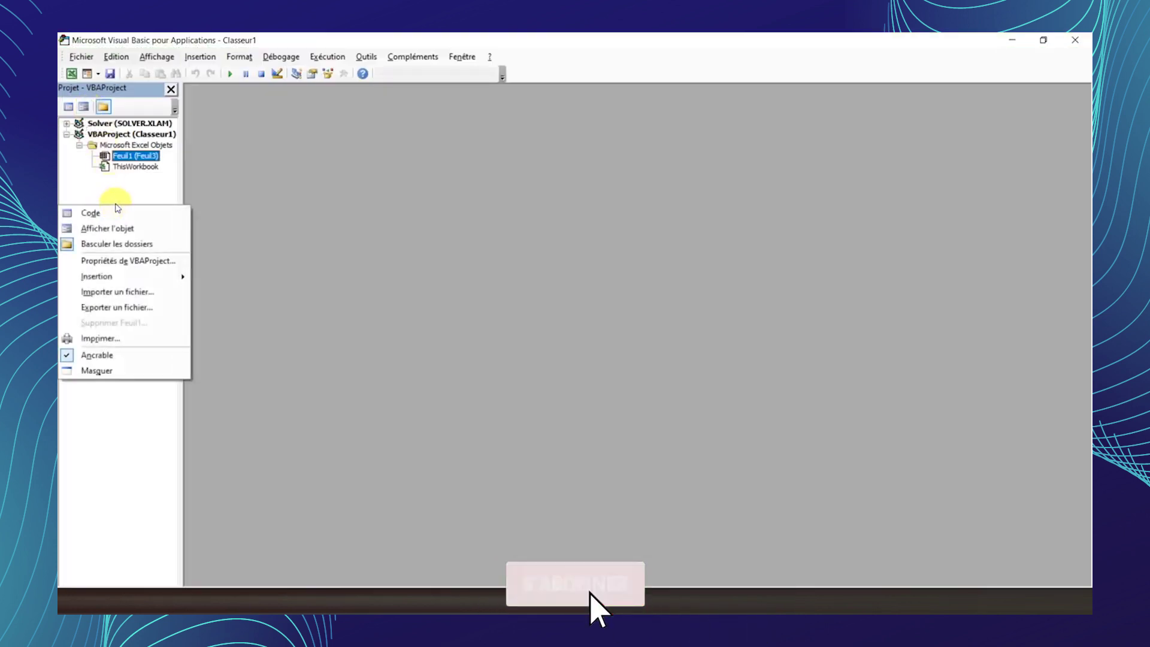
mouse_move(161, 278)
left_click(218, 292)
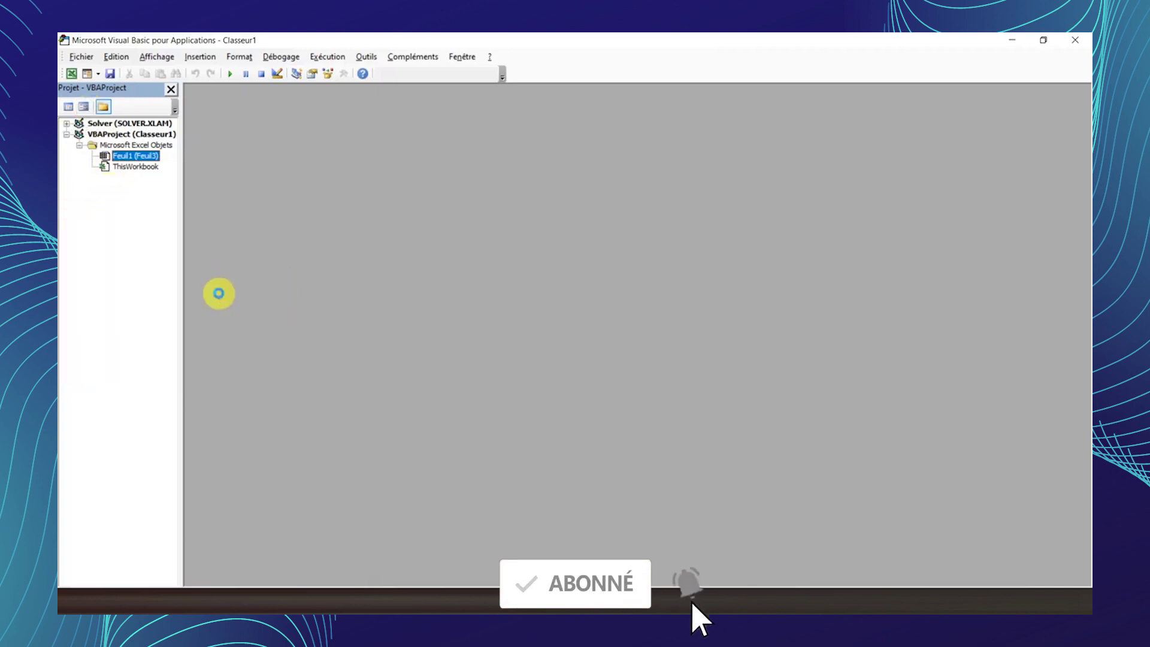
left_click_drag(487, 254, 332, 99)
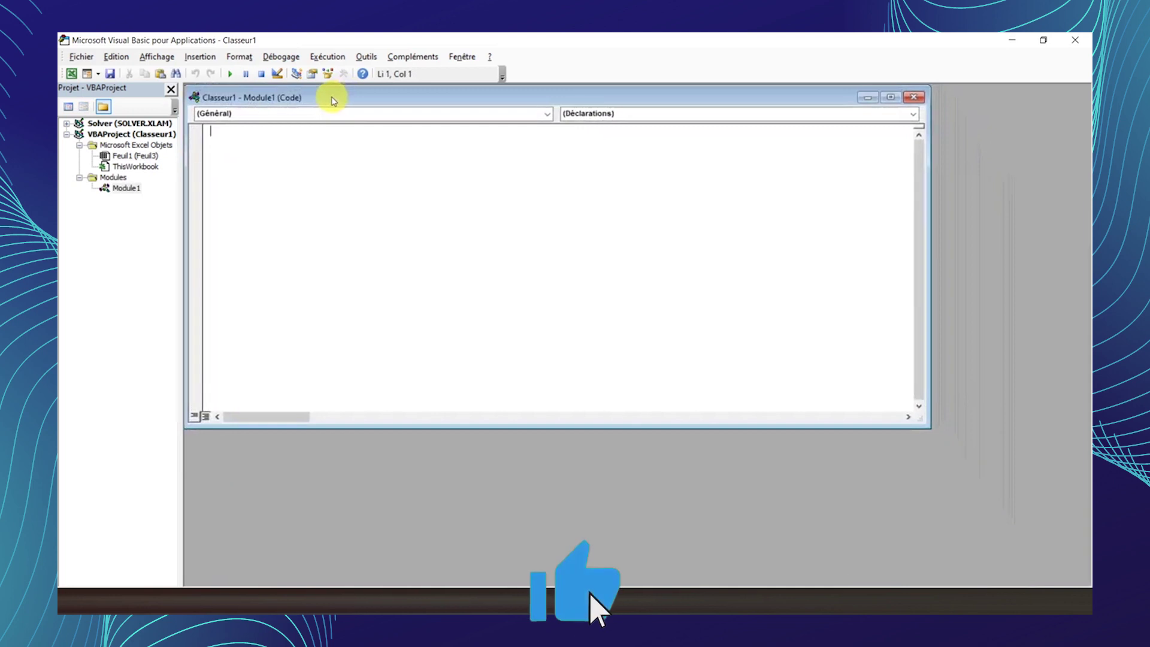
- Copy the pythagore function code from the ChatGPT reply and paste it into Module1 of Classeur1 in the Visual Basic editor
left_click(341, 582)
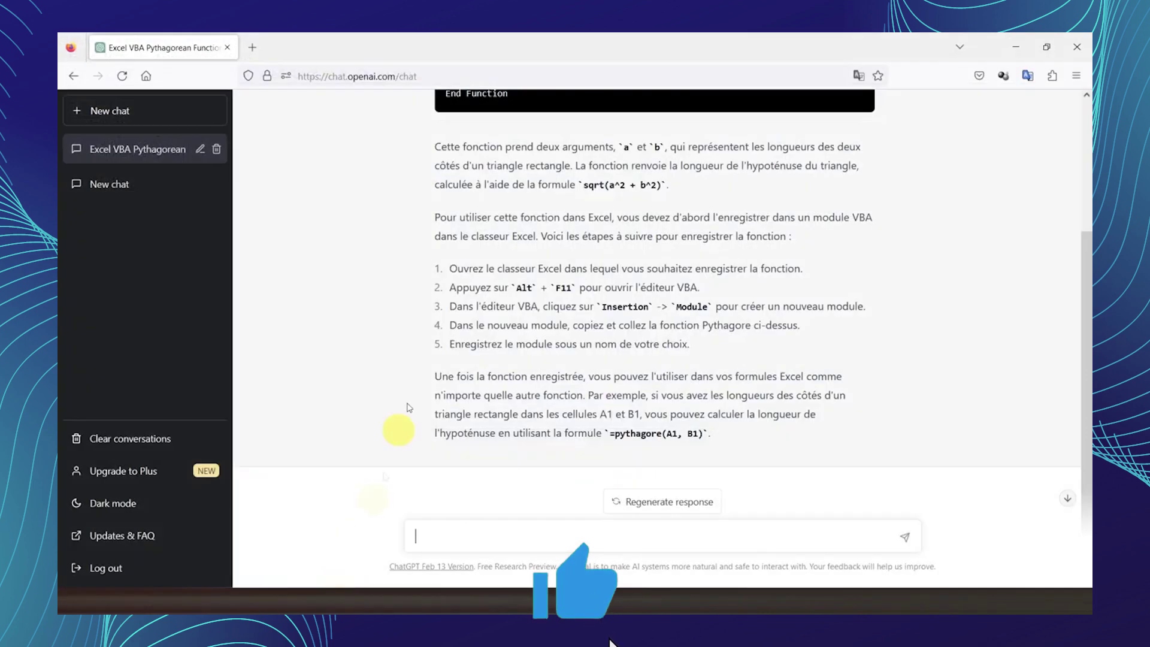
scroll(419, 270, "up", 3)
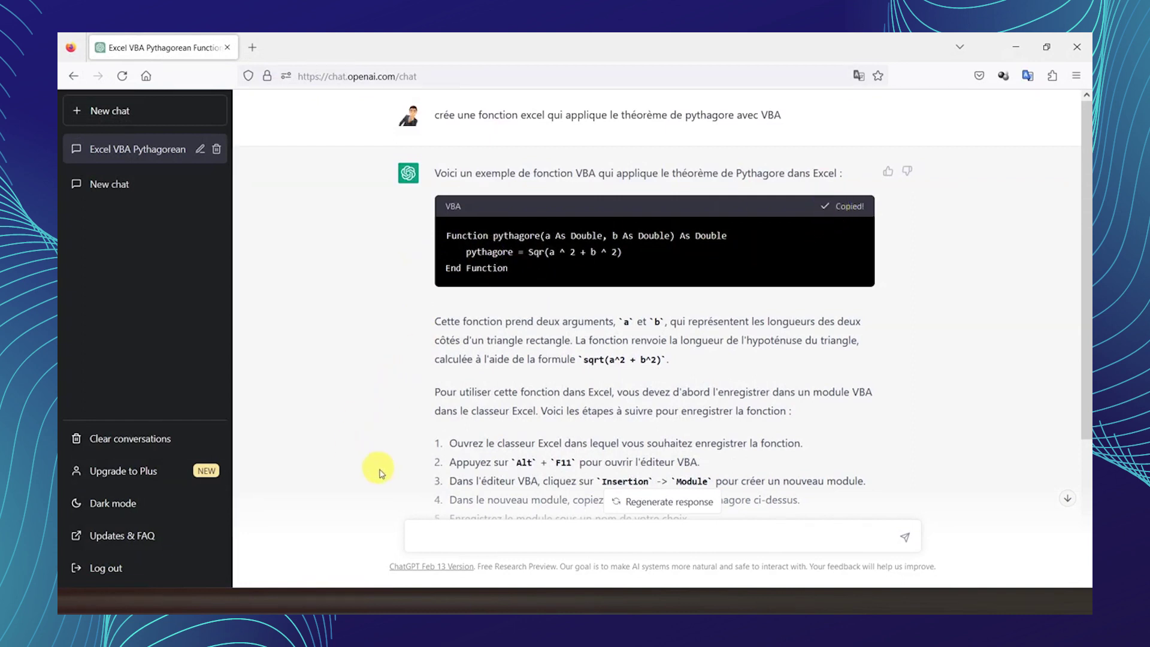
mouse_move(386, 580)
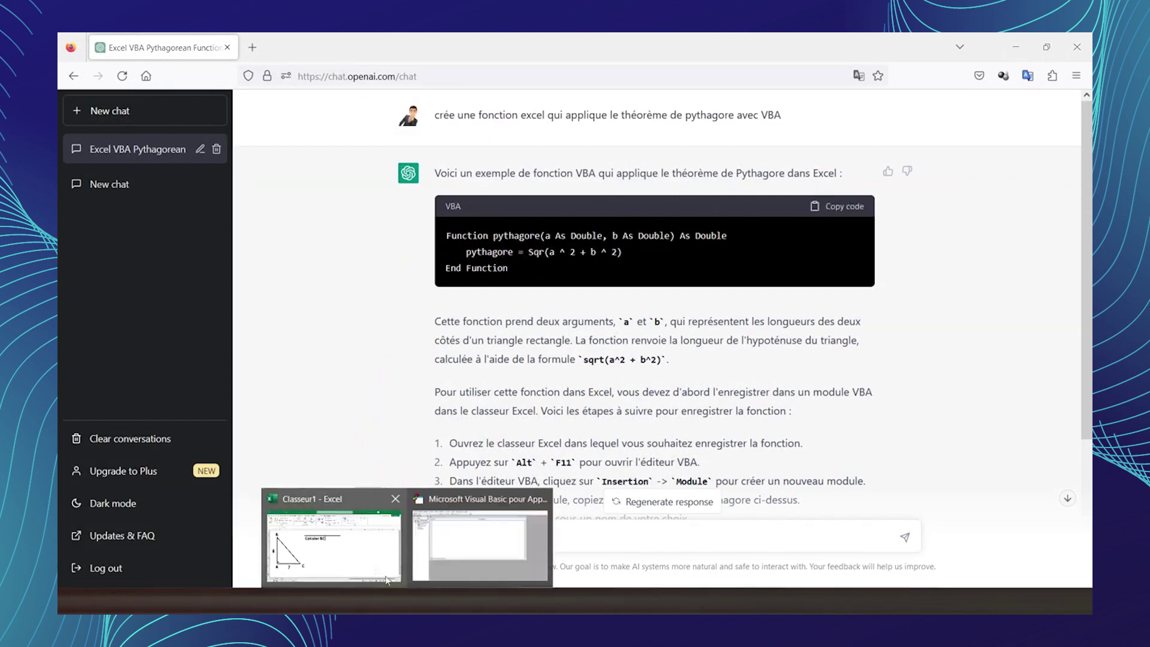
left_click(451, 541)
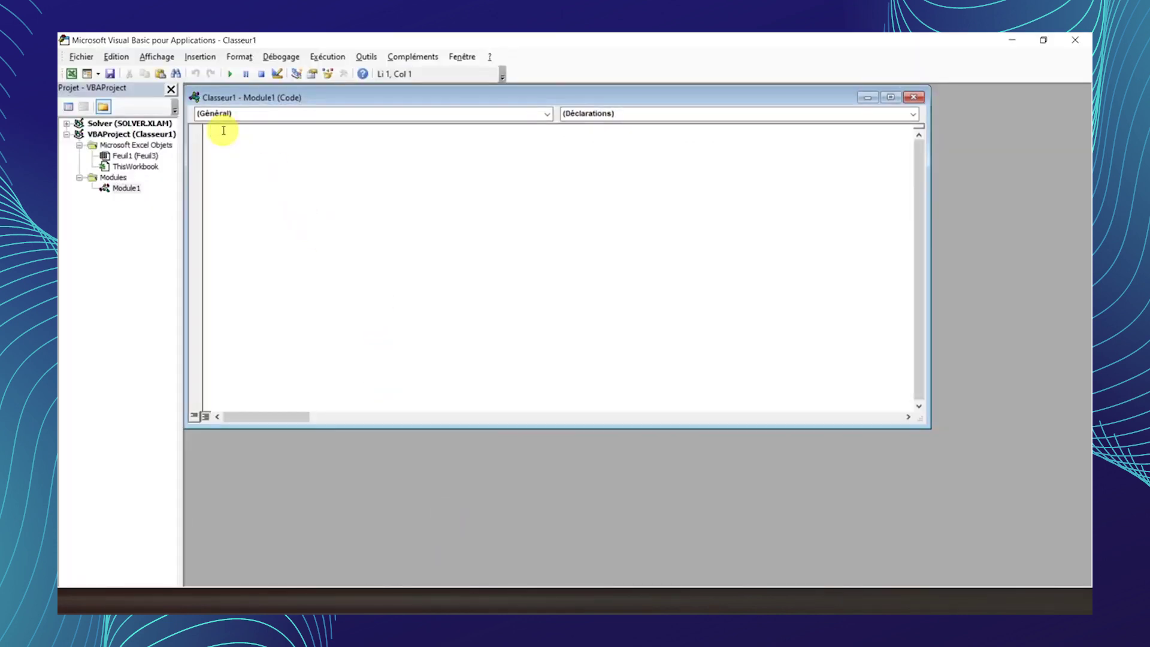
type("Function pythagore(a As Double, b As Double) As Double     pythagore = Sqr(a ^ 2 + b ^ 2) End Function")
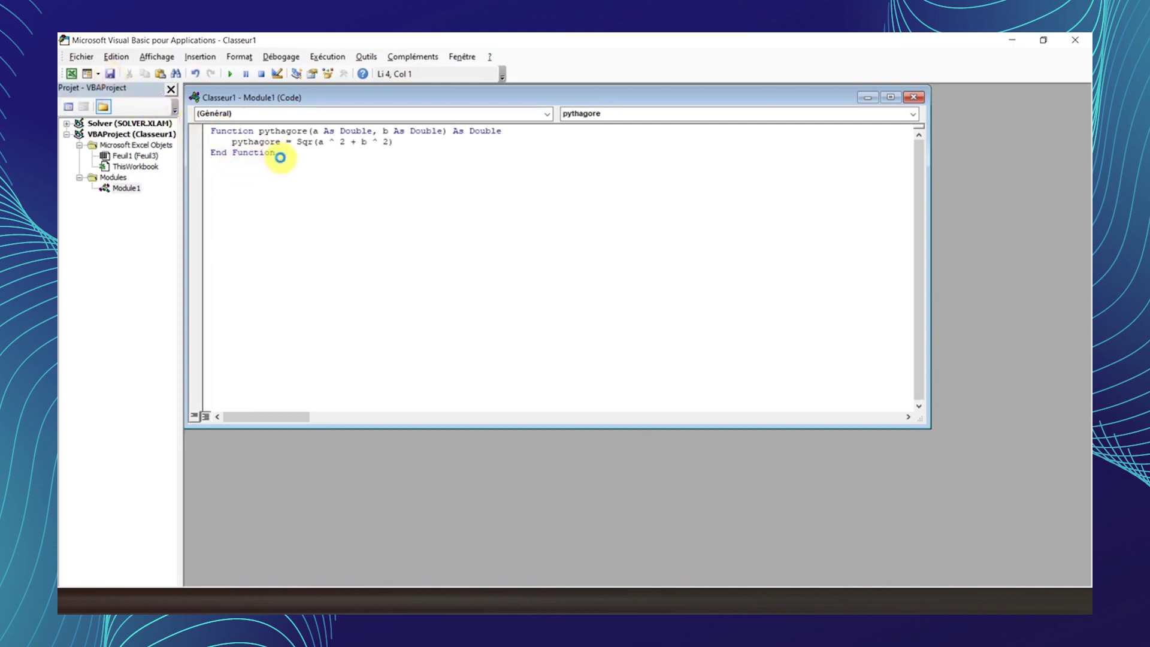
key("ctrl+s")
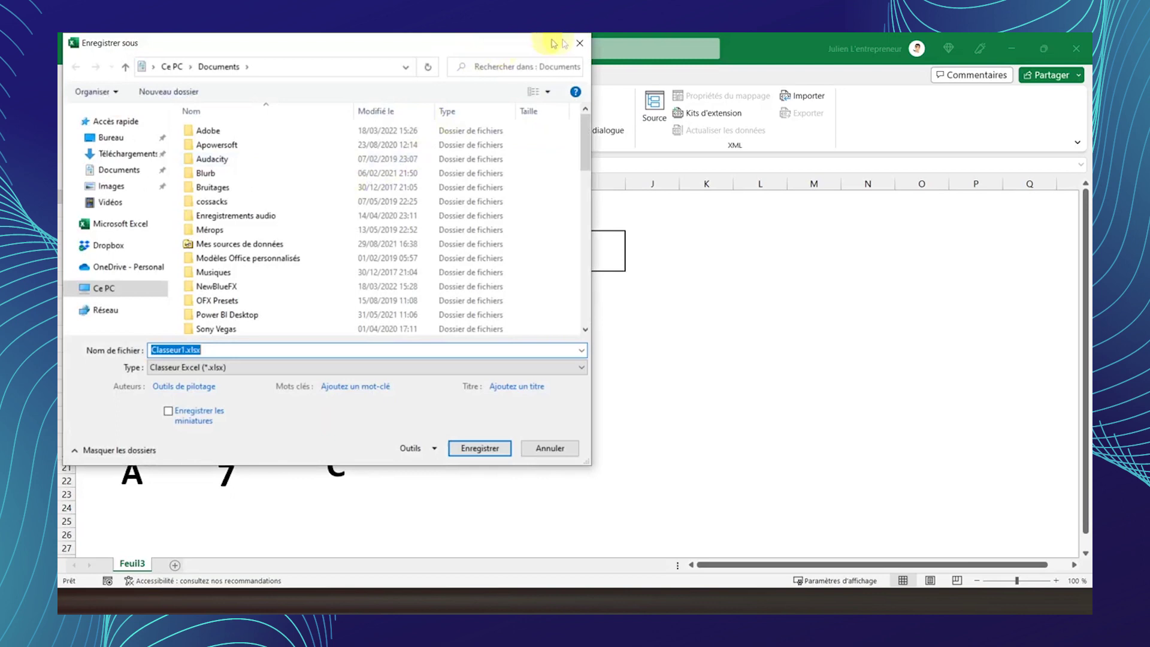
left_click(580, 43)
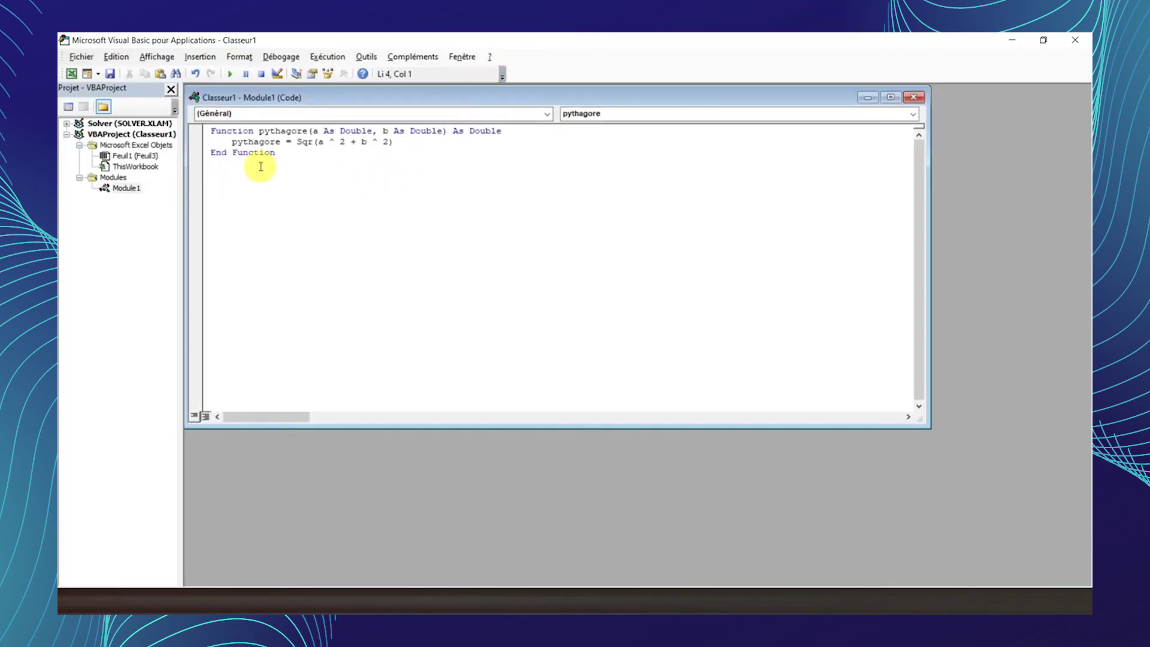
- Return to the Excel sheet Feuil3 and calculate BC in cell I4 with the formula =pythagore(8;7)
left_click(347, 600)
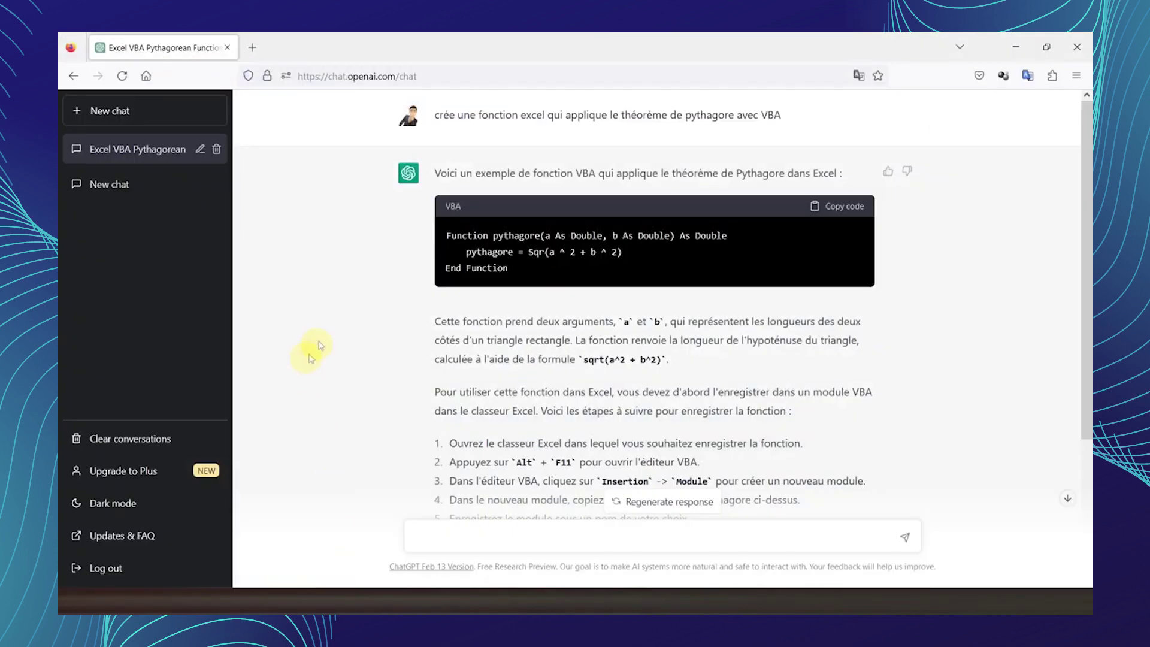
mouse_move(383, 600)
left_click(347, 544)
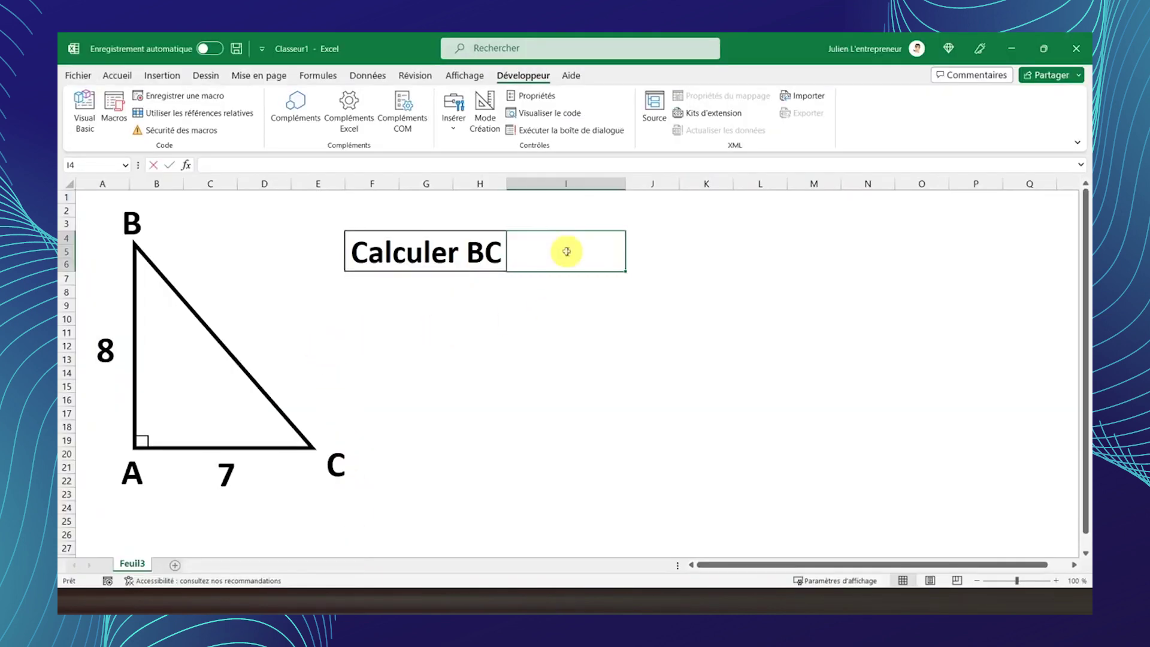
type("=py")
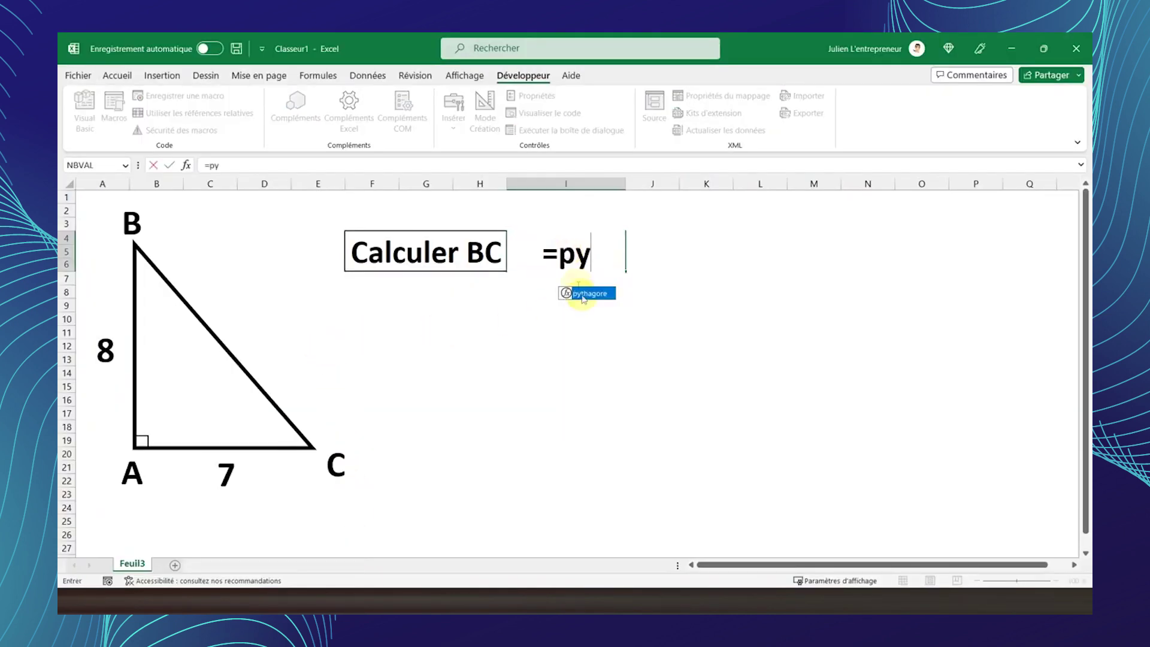
double_click(585, 294)
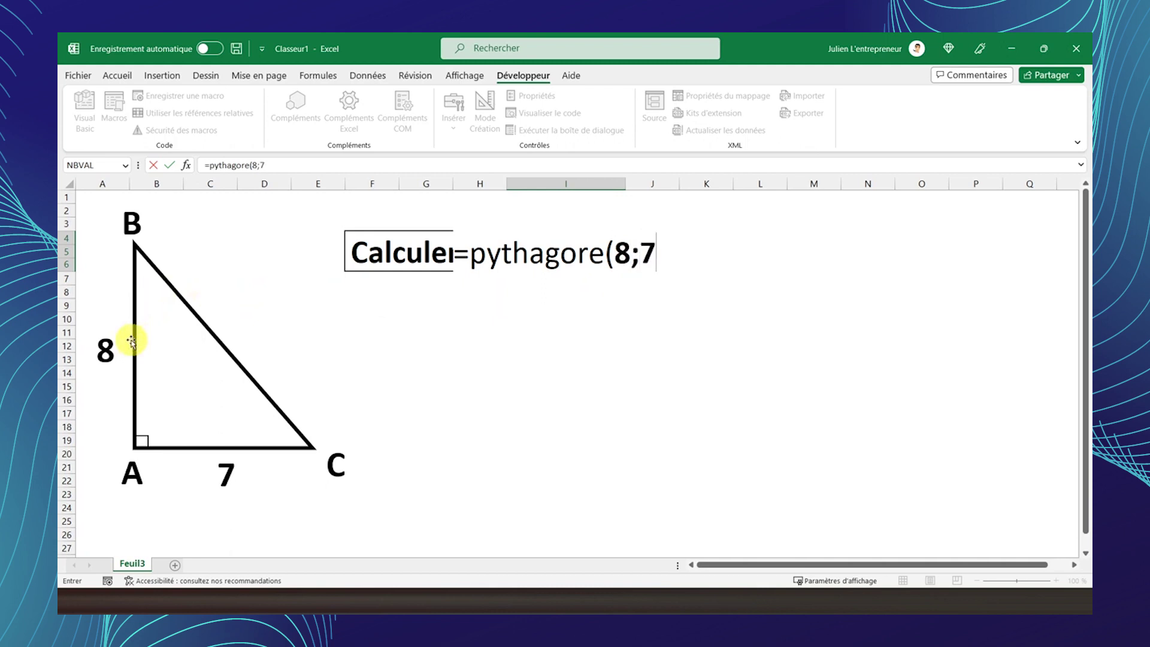
type("8;7)")
key("Return")
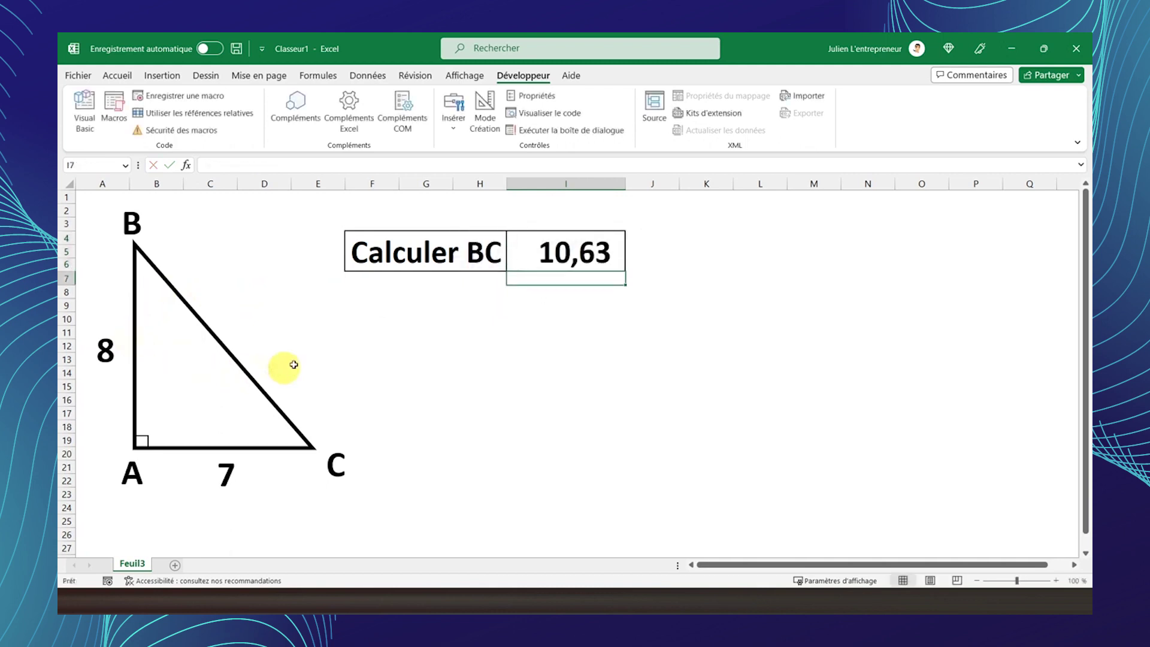
left_click(567, 254)
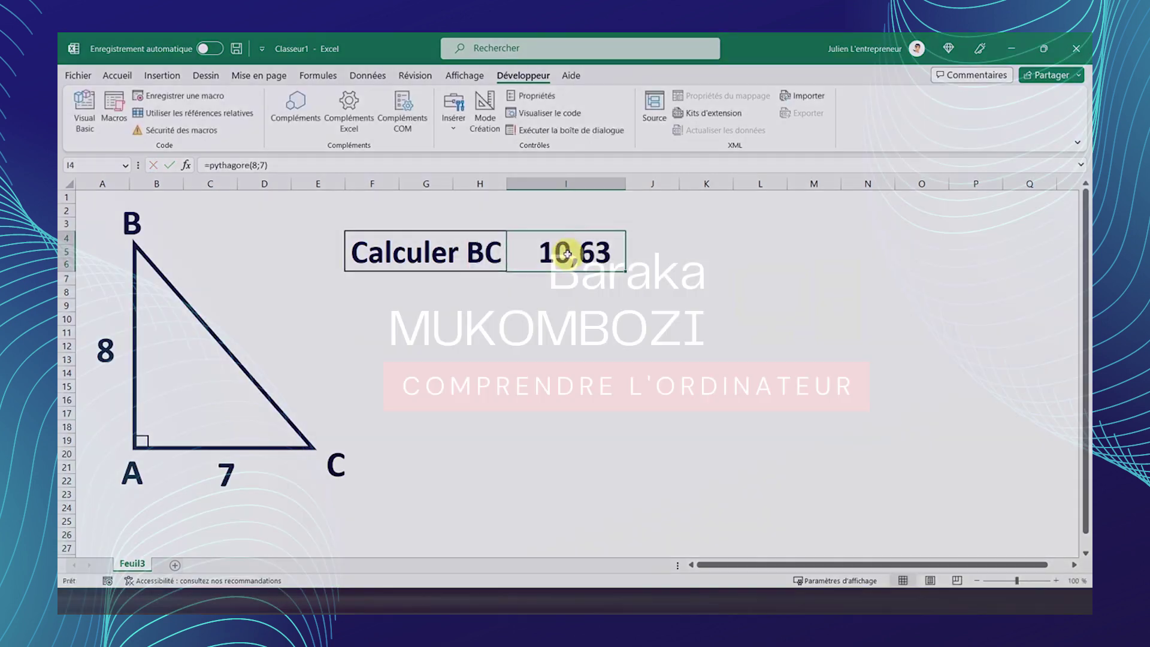